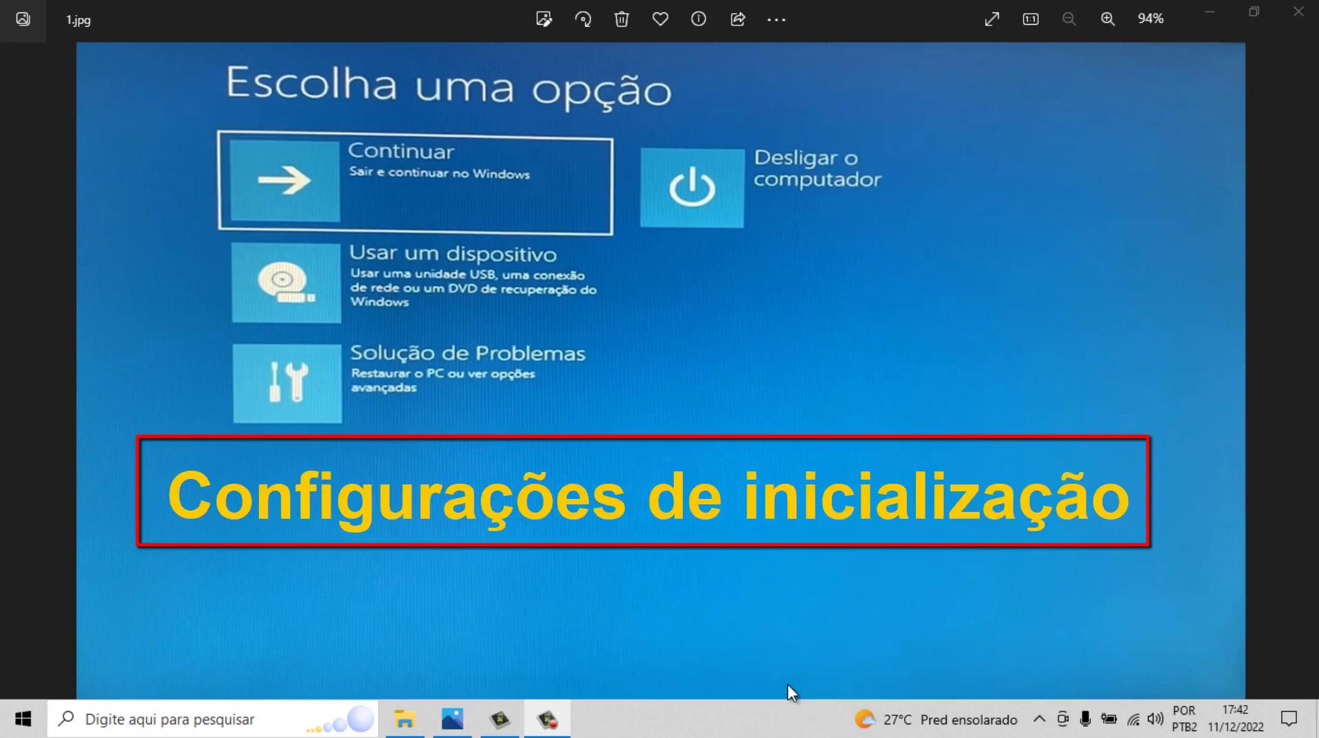
# Examine the recovery screen images from 1.jpg through 1F.jpg, including Opções avançadas and Configurações de Inicialização, and close the viewer.
pyautogui.click(1301, 371)
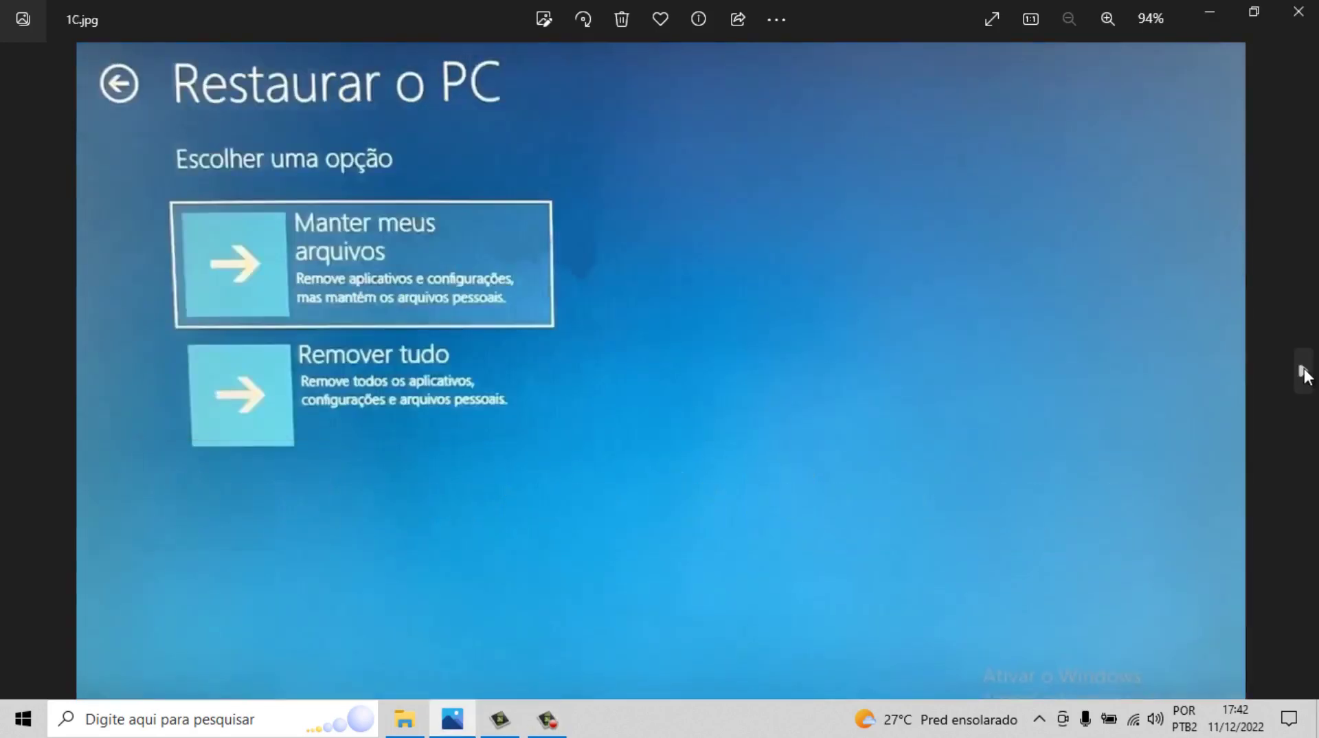
pyautogui.click(1302, 371)
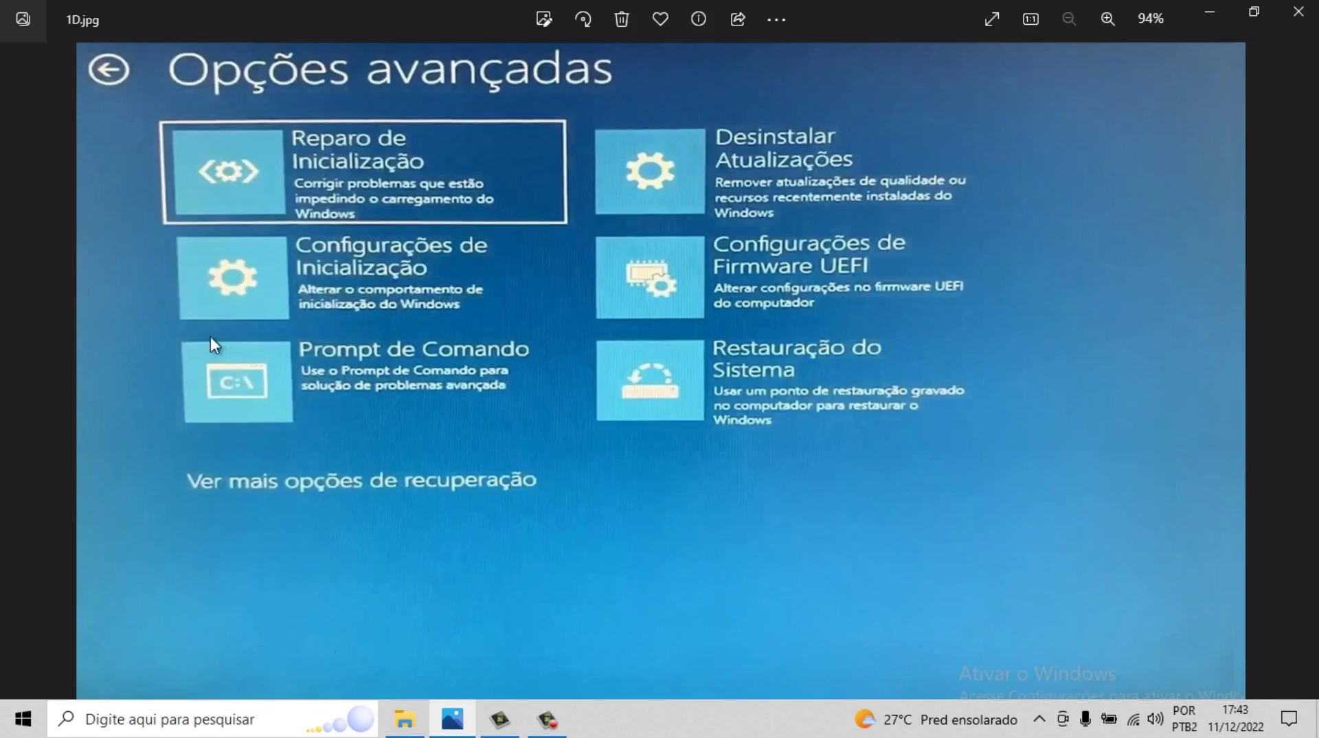
pyautogui.click(1299, 371)
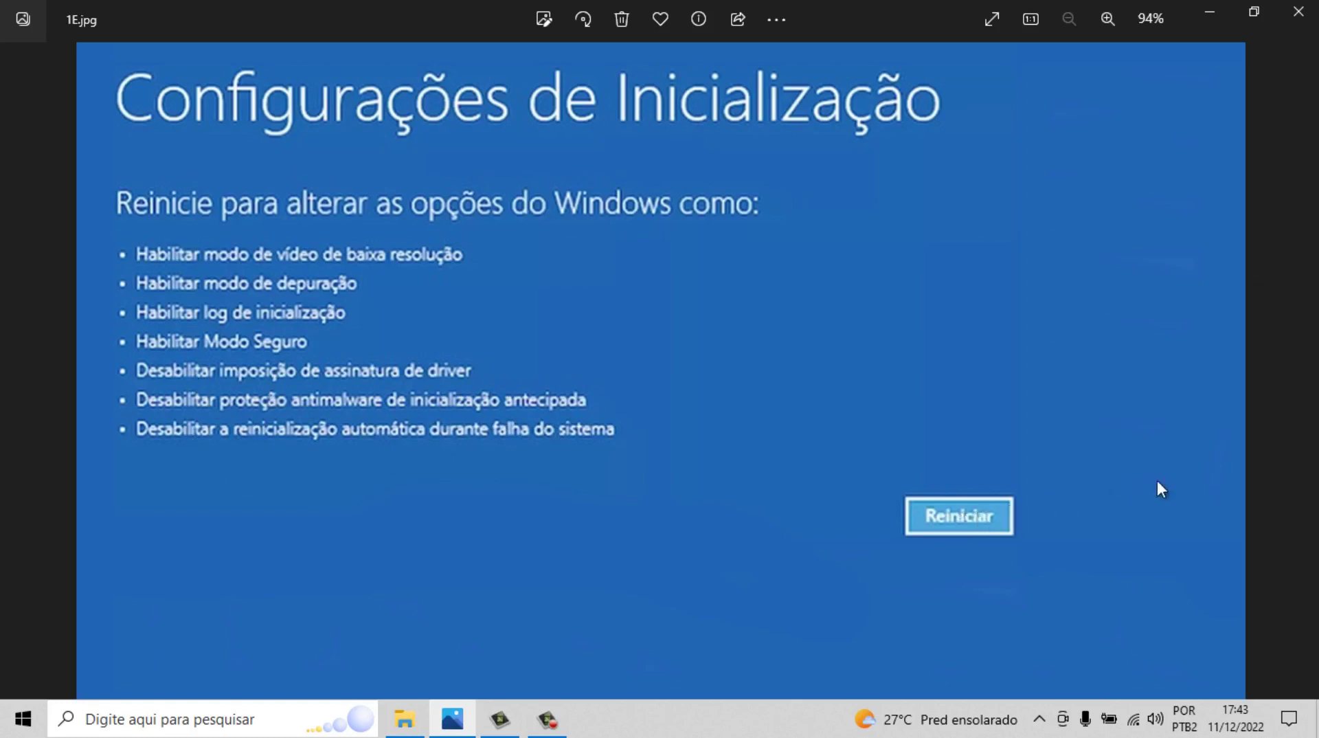
pyautogui.press('Right')
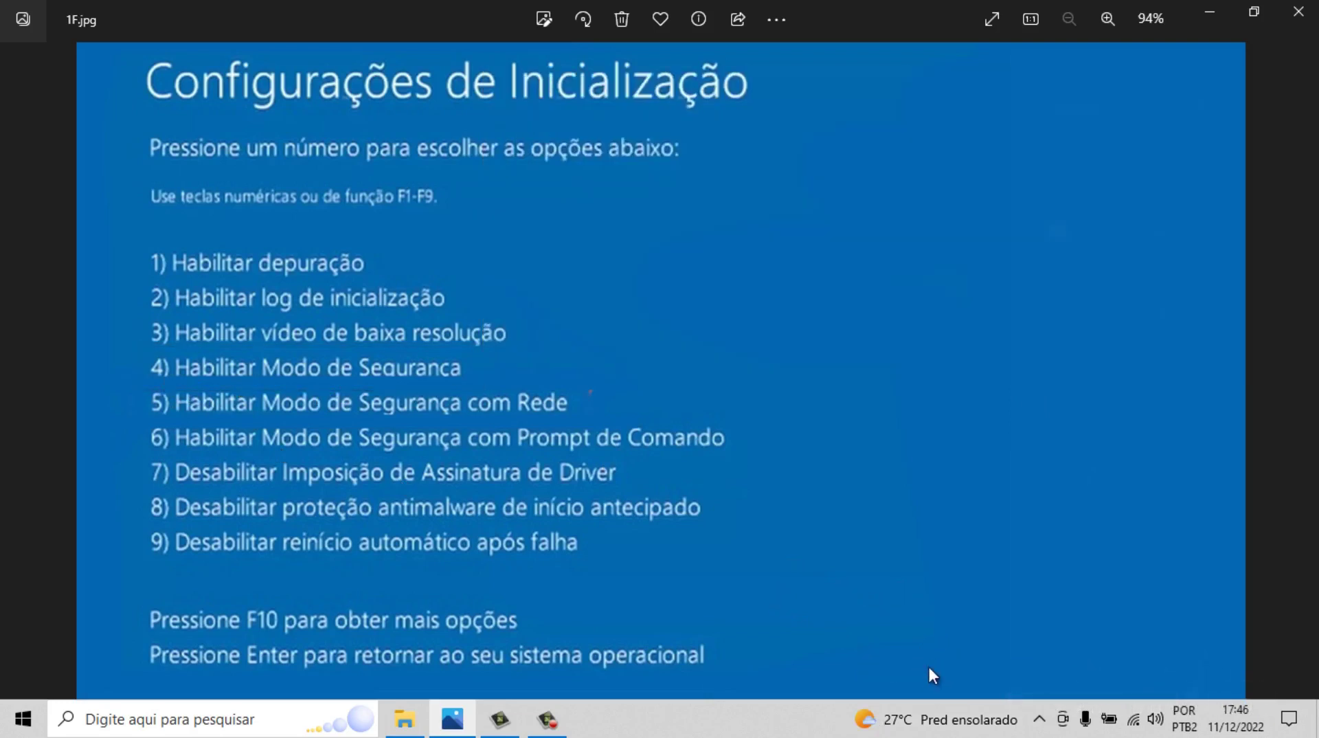
pyautogui.hotkey('alt', 'F4')
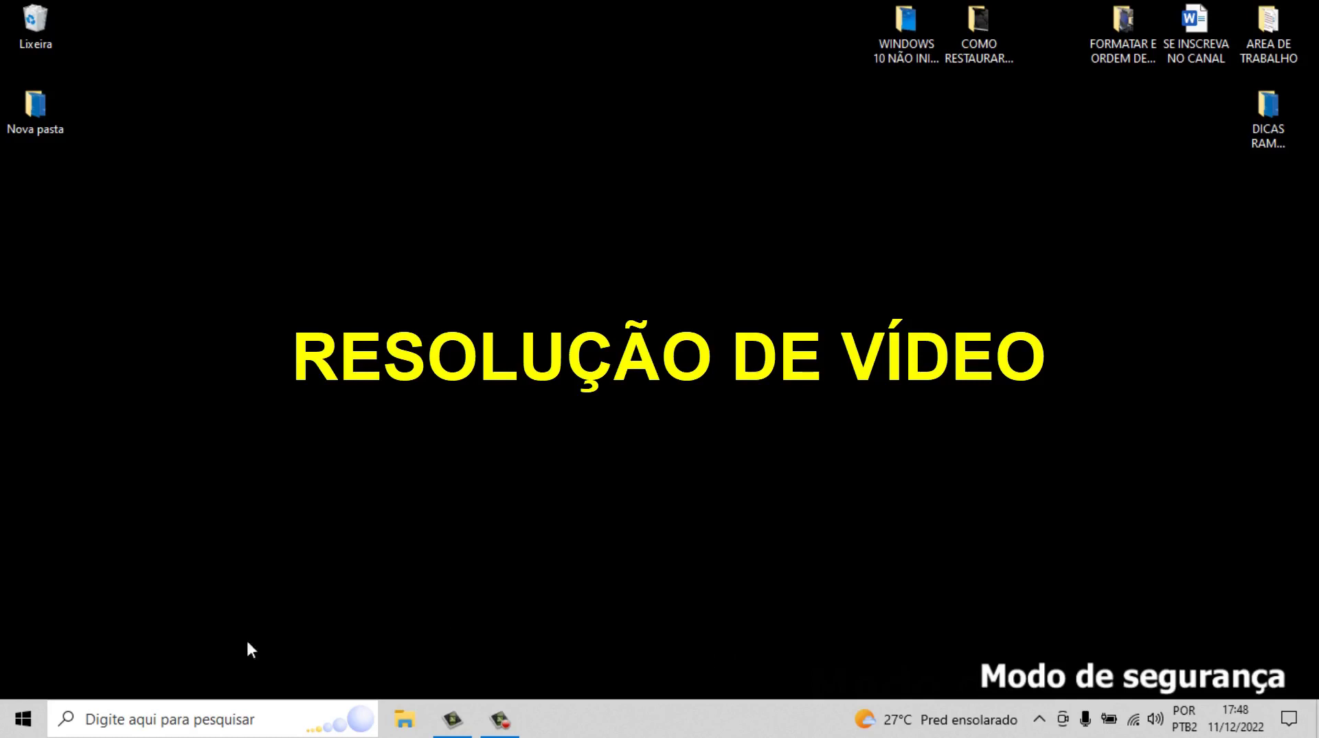
pyautogui.click(23, 719)
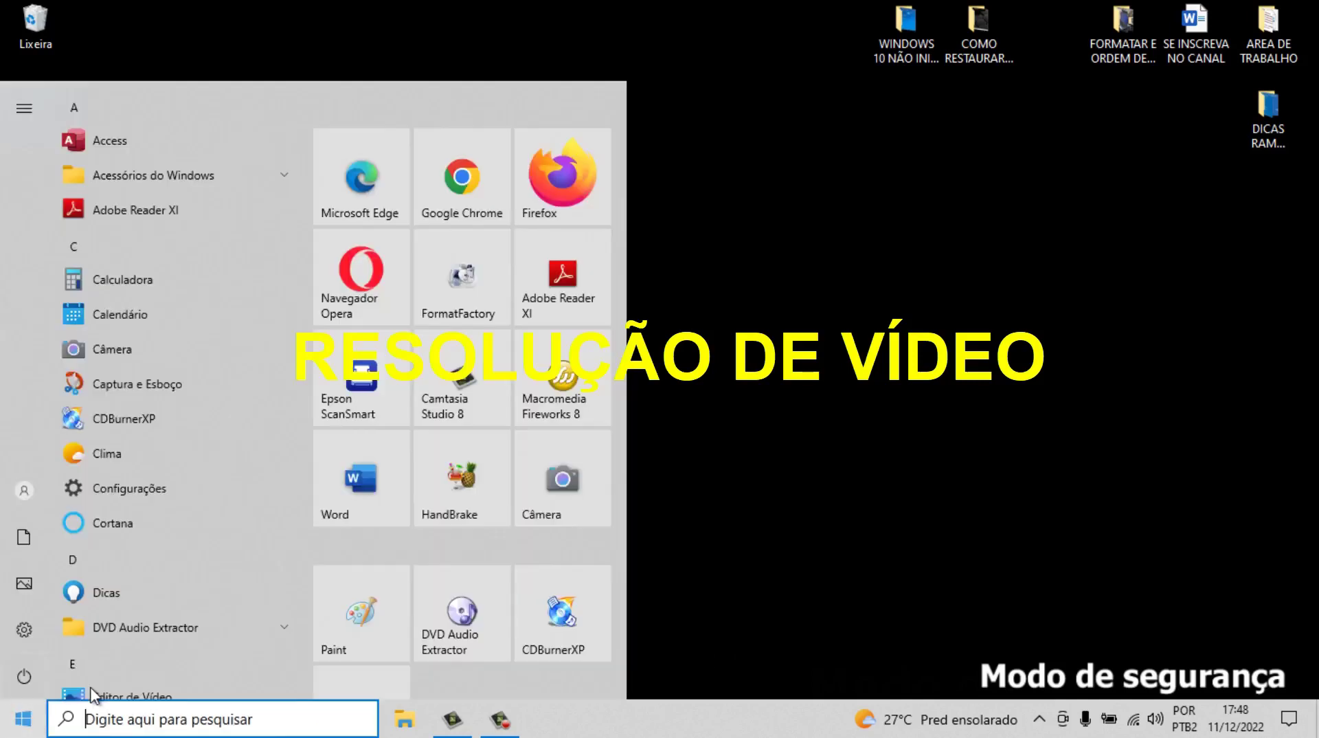
pyautogui.click(832, 401)
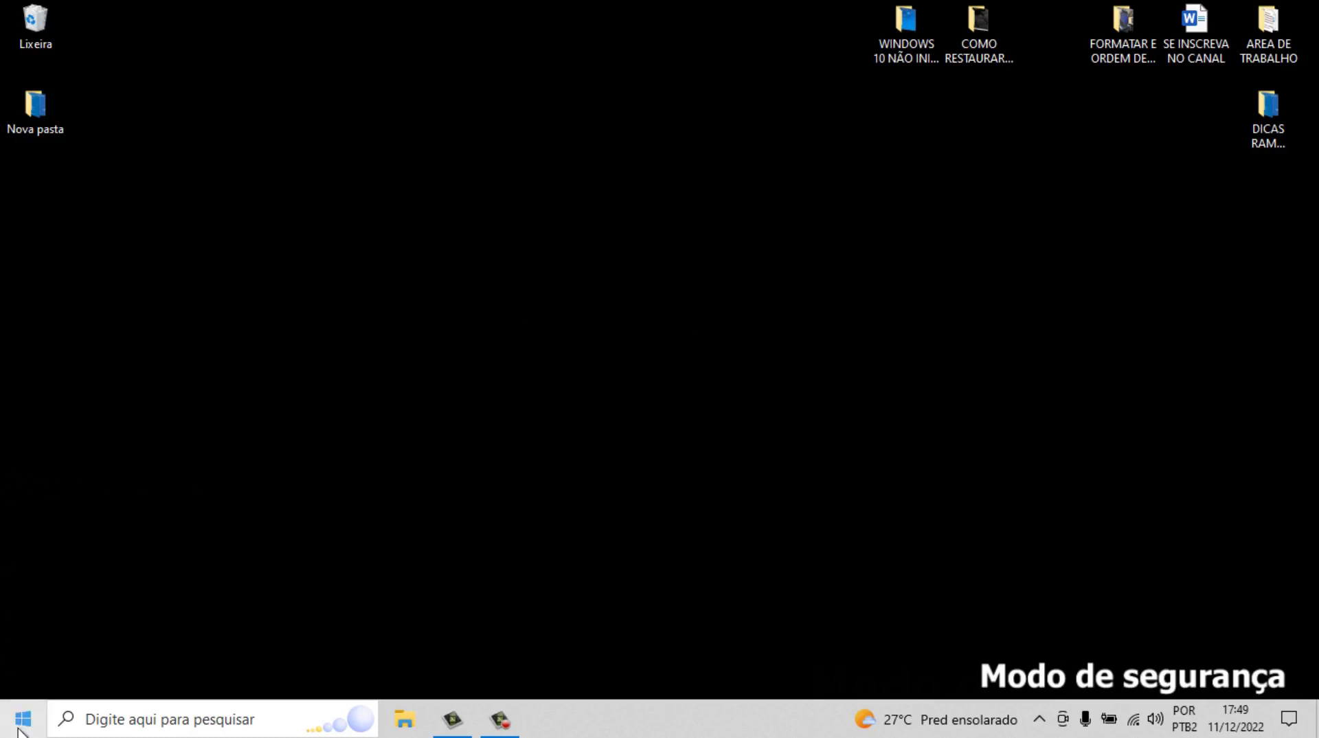
# Search Windows for "recuperação" and open the Recuperação page of the Control Panel.
pyautogui.click(88, 719)
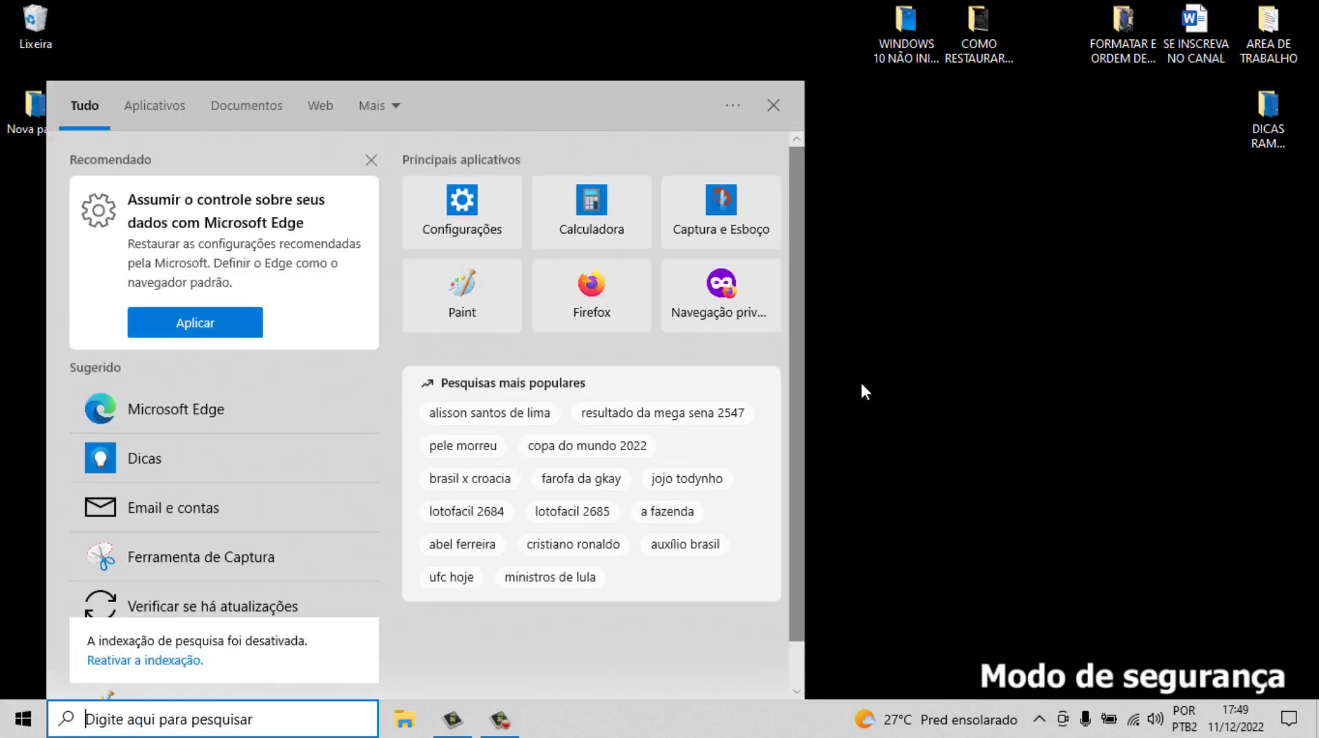
pyautogui.write('rec')
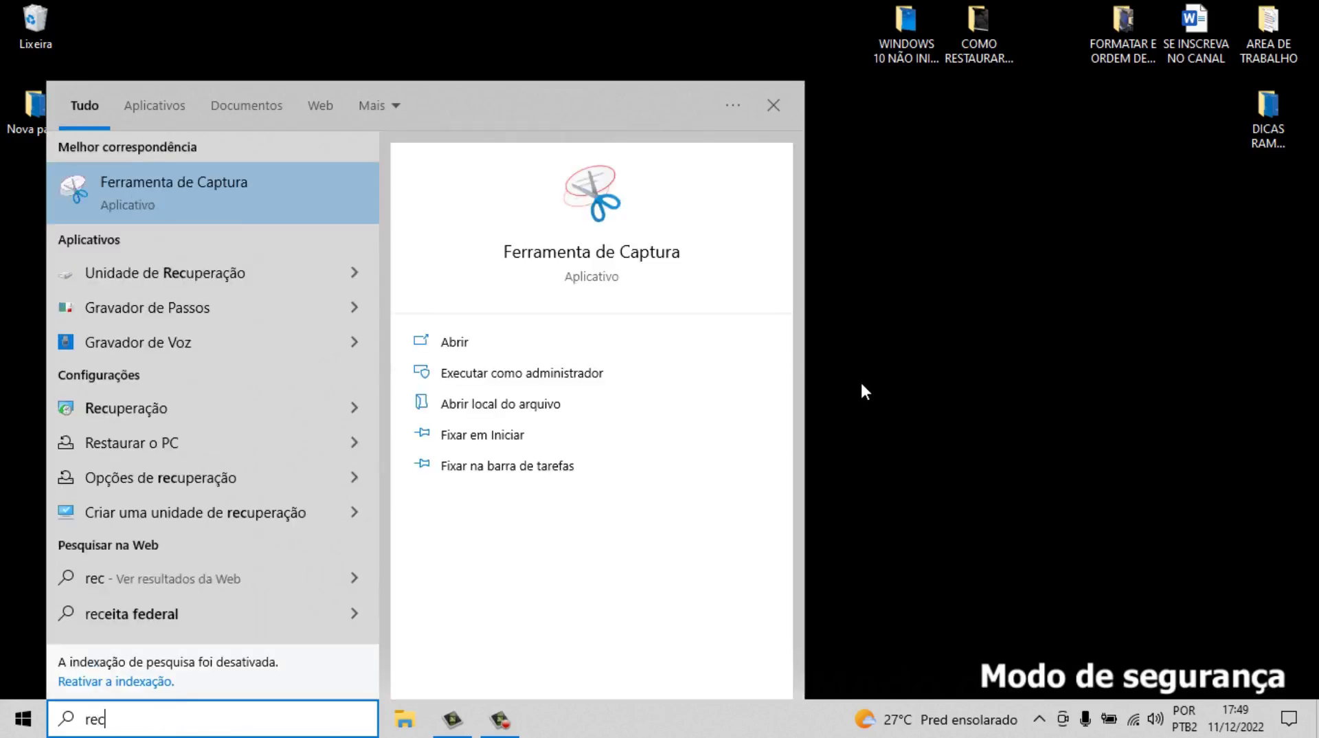
pyautogui.write('uperaç')
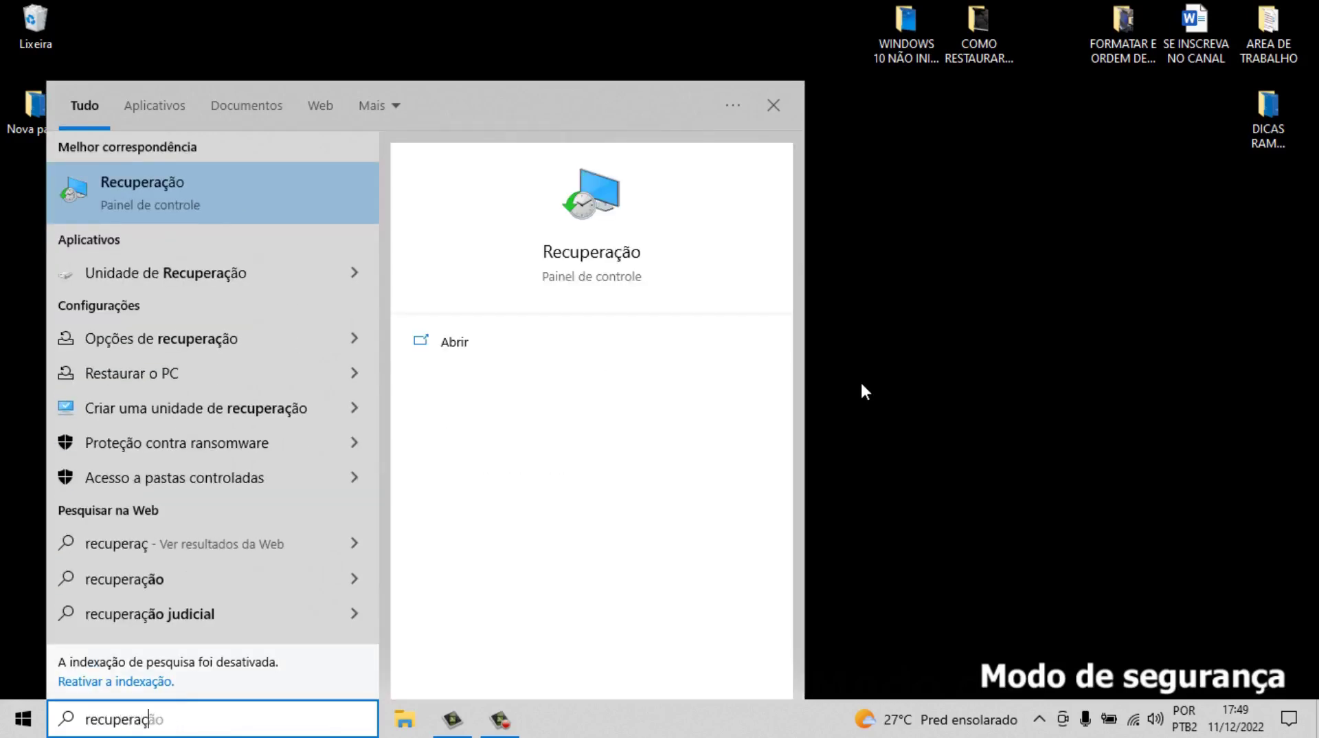
pyautogui.write('ão')
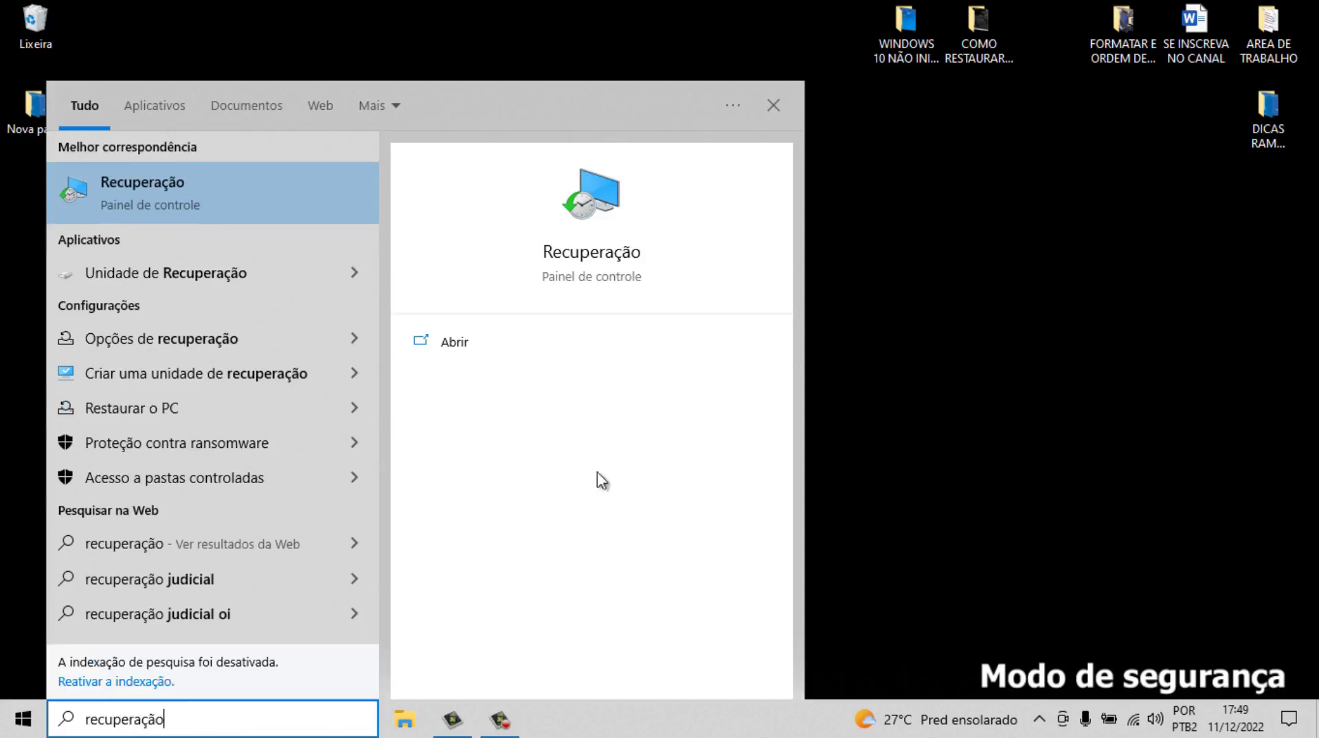
pyautogui.click(225, 196)
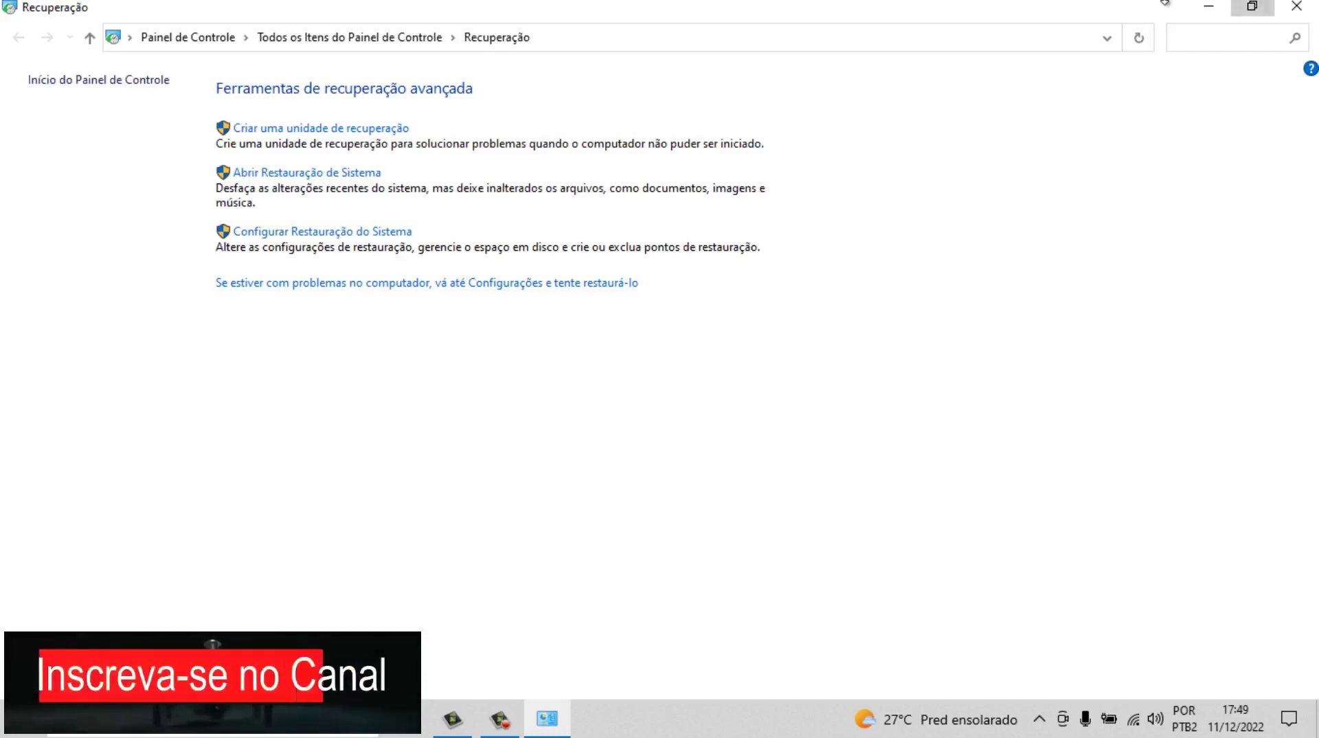
# Take the Recuperação window out of its maximized state and reposition it on the desktop.
pyautogui.click(1252, 6)
pyautogui.moveTo(1073, 15); pyautogui.dragTo(1090, 41)
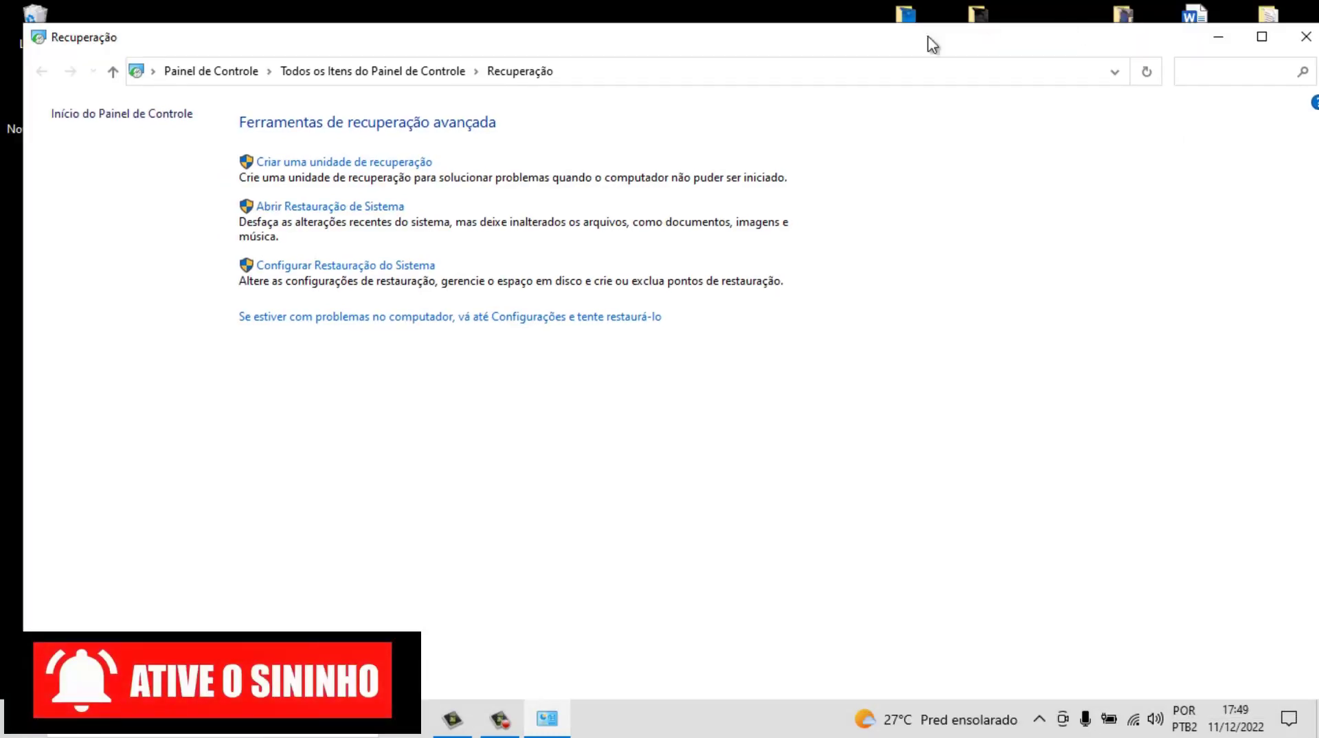
pyautogui.moveTo(876, 38); pyautogui.dragTo(874, 17)
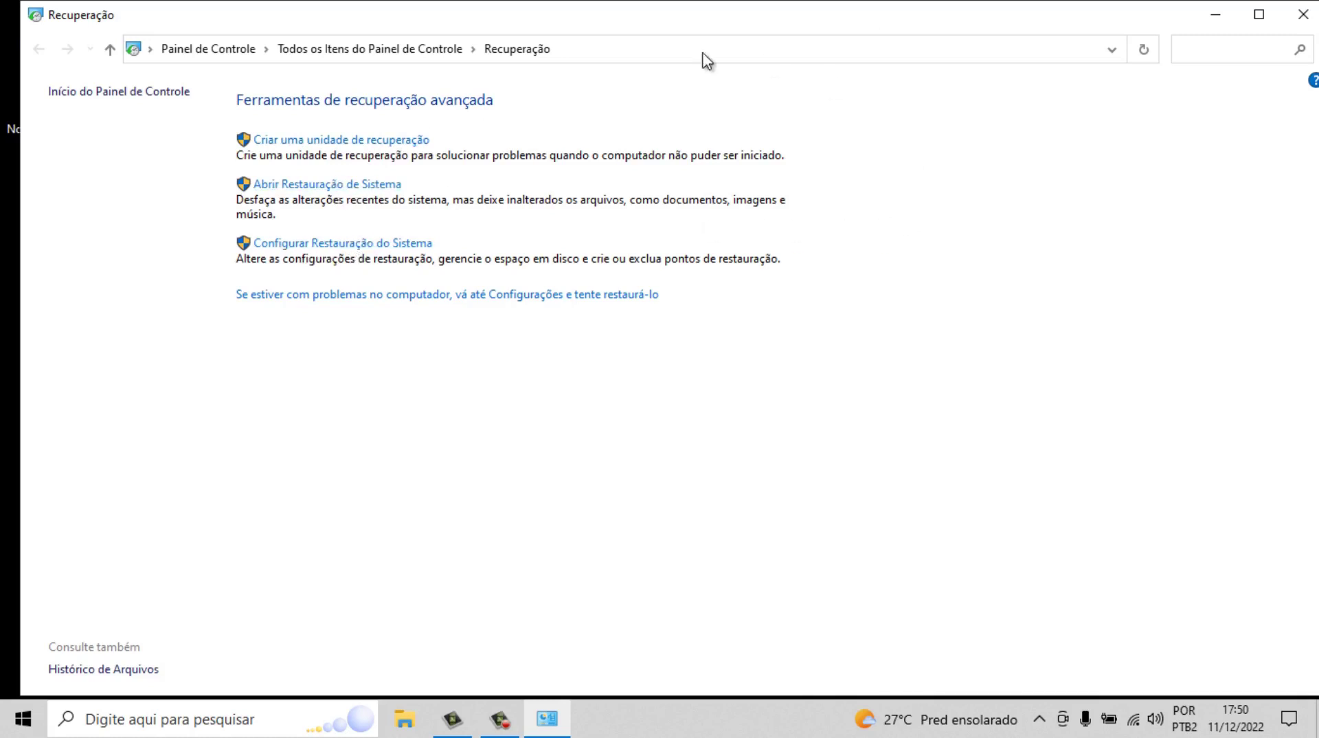
# Open Restauração do Sistema, select the Ramos2023 restore point and continue to the confirmation page.
pyautogui.click(315, 184)
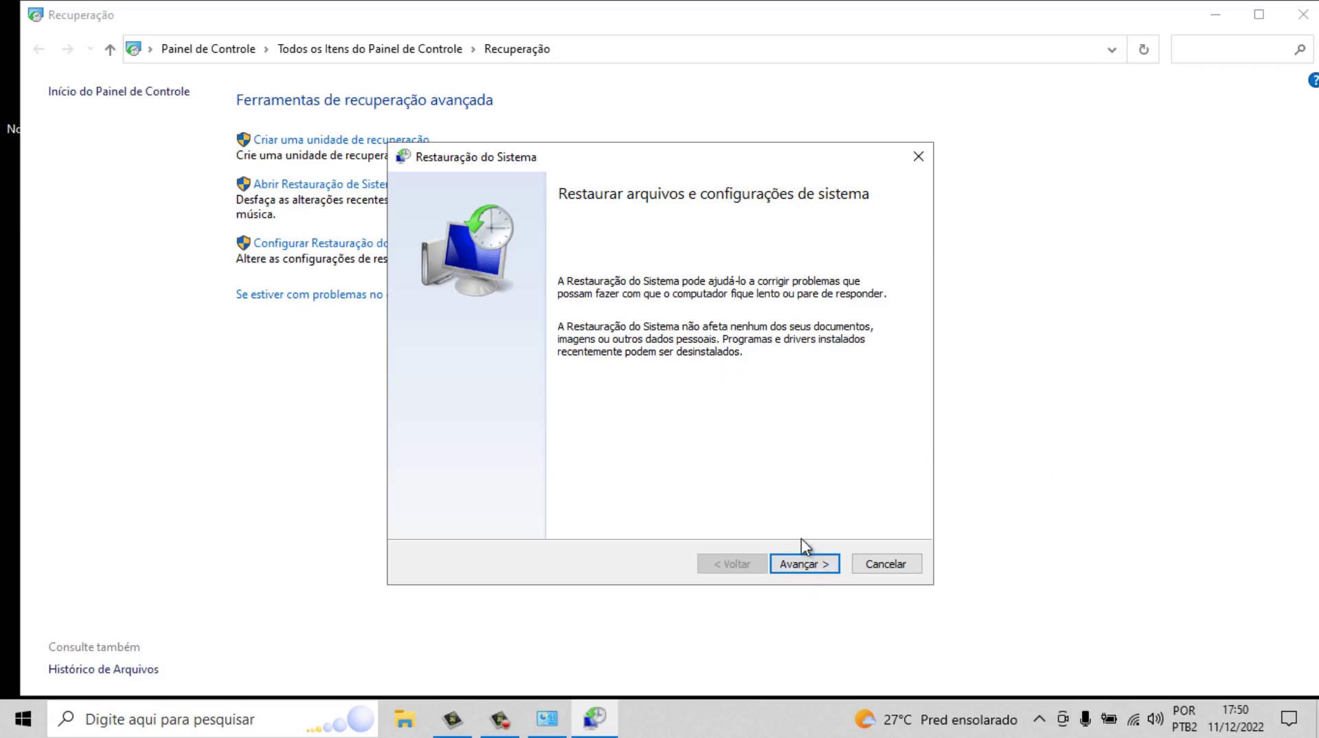
pyautogui.click(811, 562)
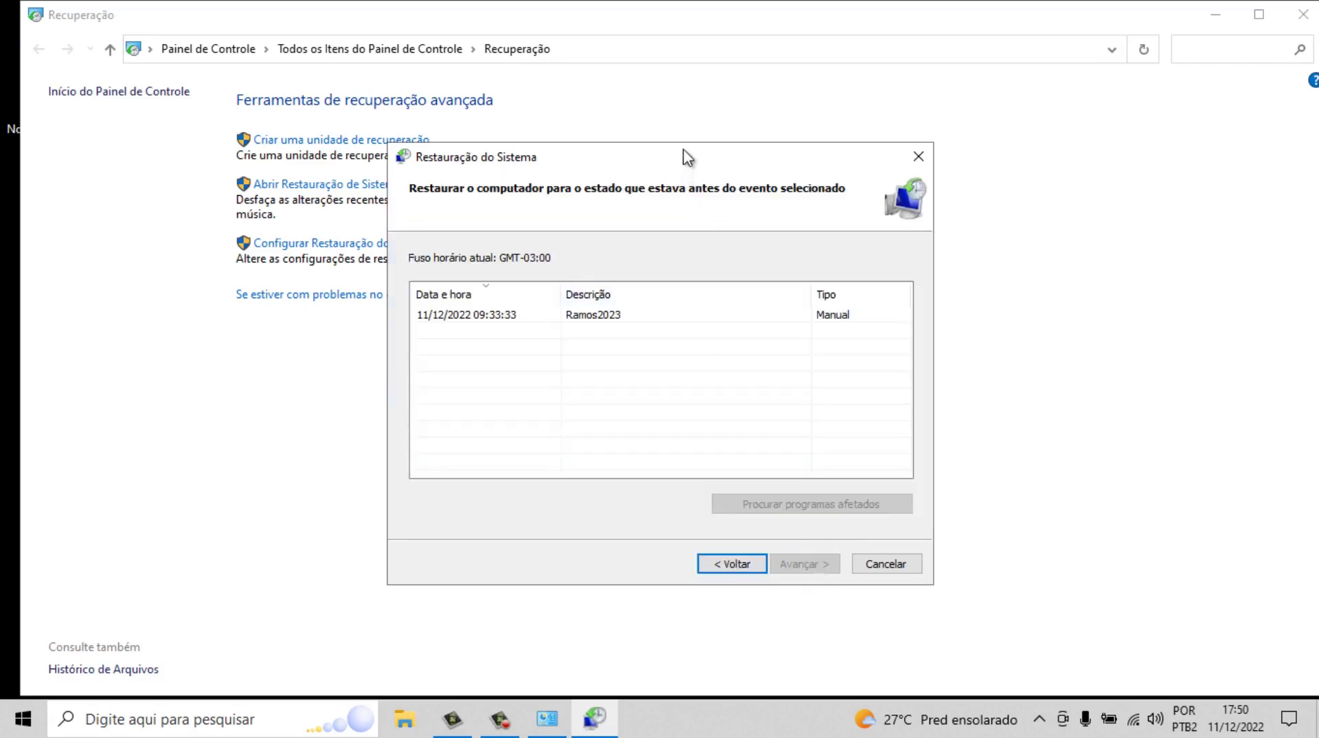
pyautogui.moveTo(683, 153); pyautogui.dragTo(688, 132)
pyautogui.click(597, 295)
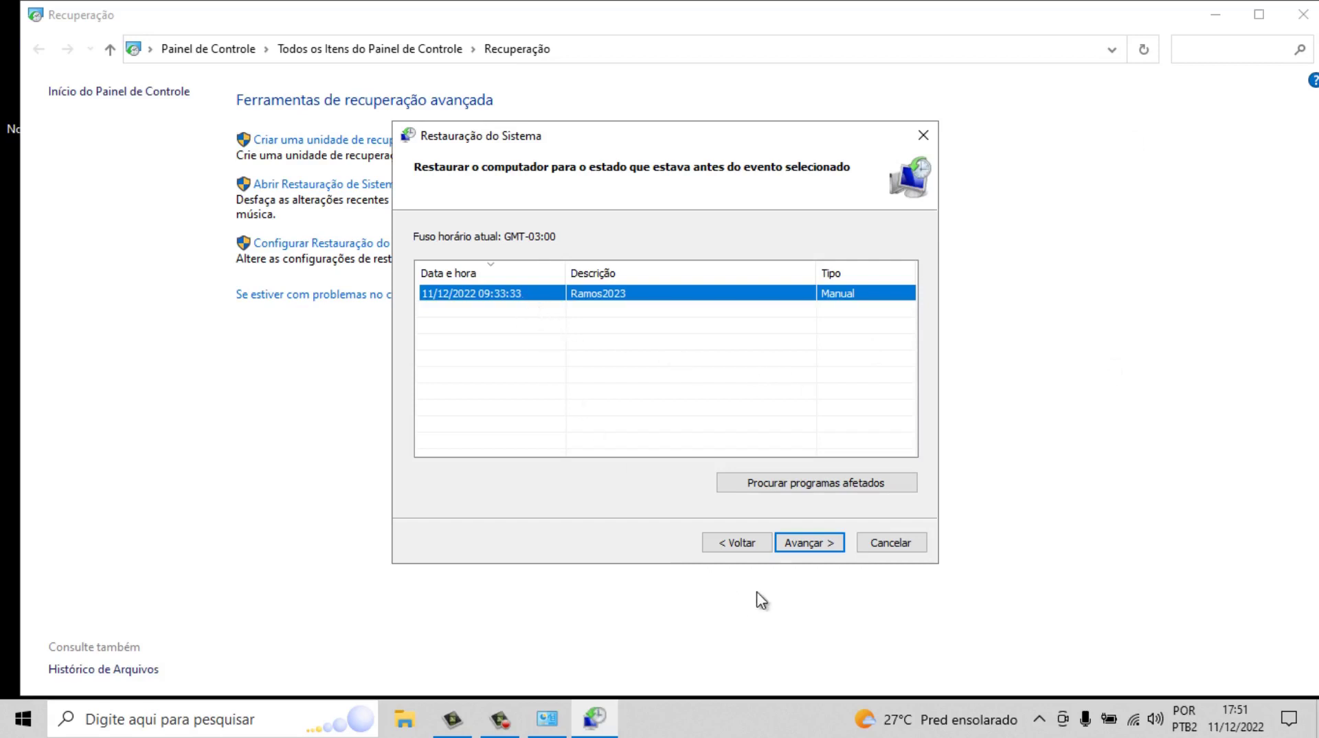
pyautogui.click(818, 544)
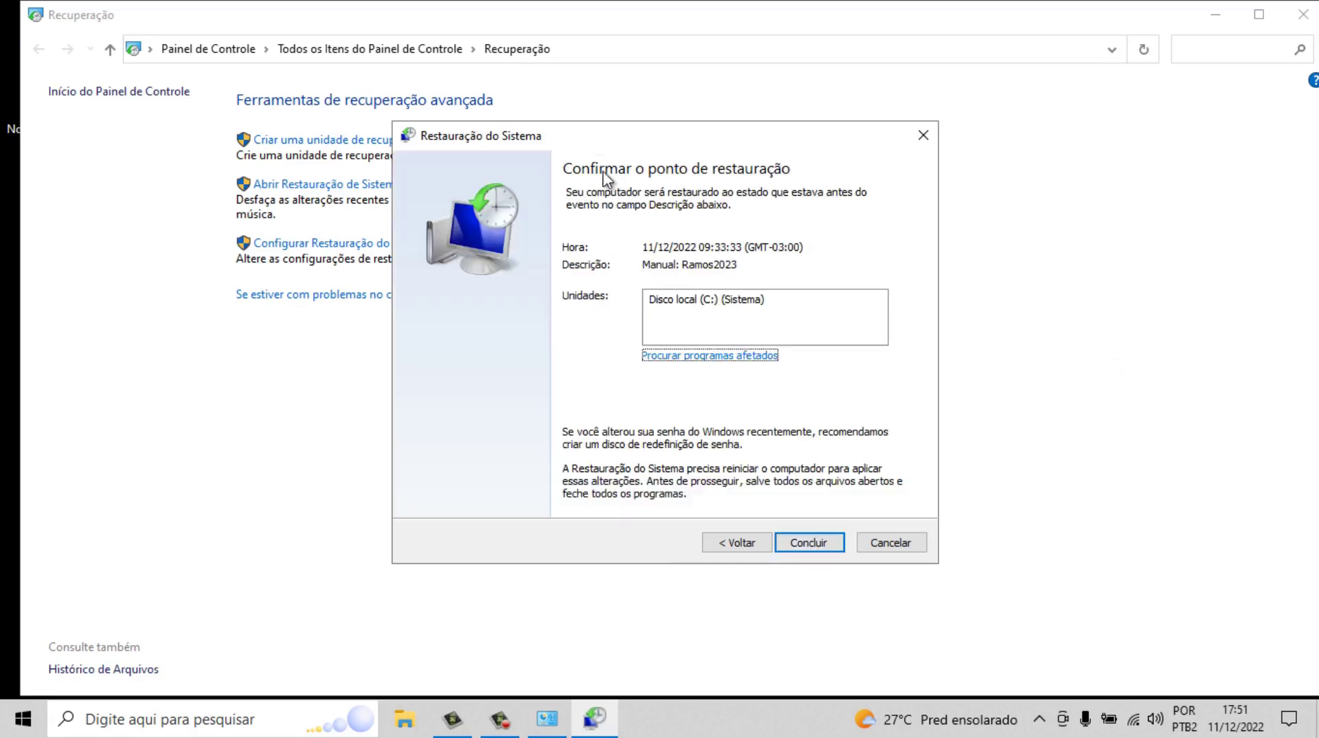
# Request the restoration, decline the final warning and return to the restore point list.
pyautogui.click(821, 547)
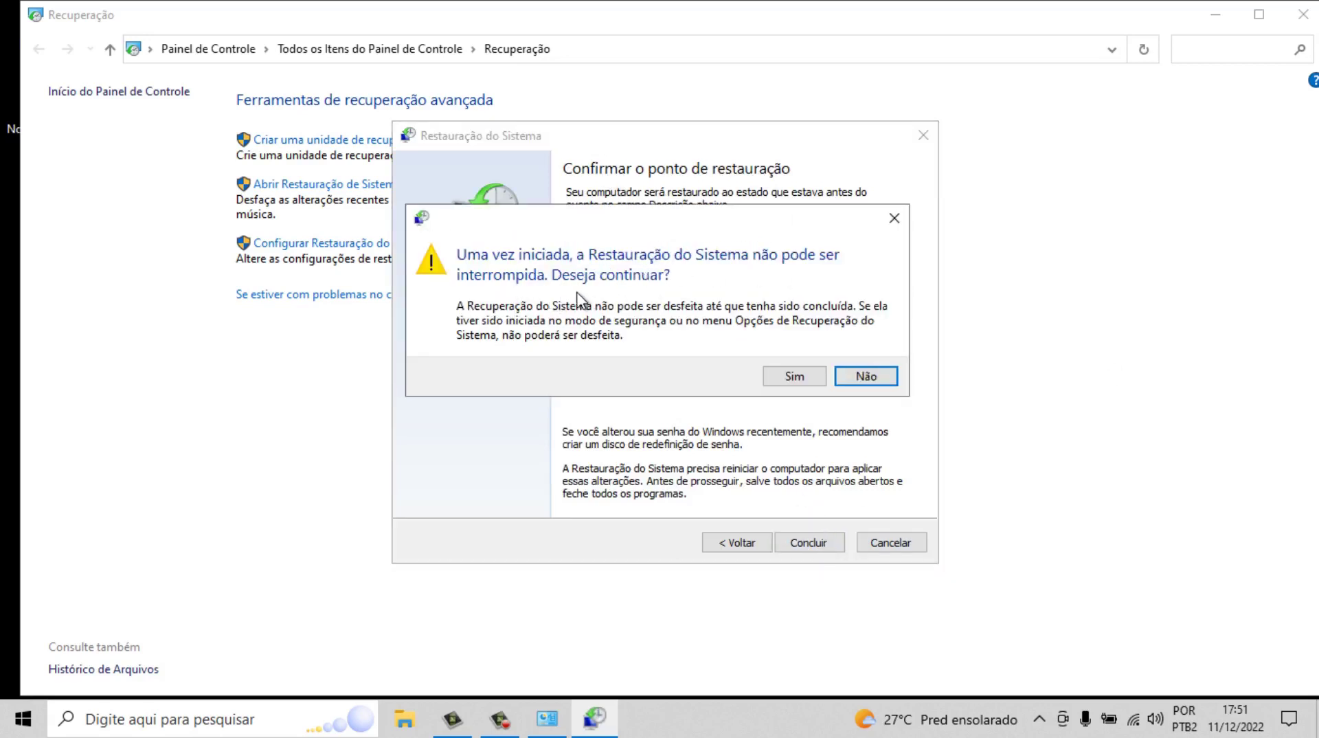
pyautogui.click(866, 376)
pyautogui.click(739, 543)
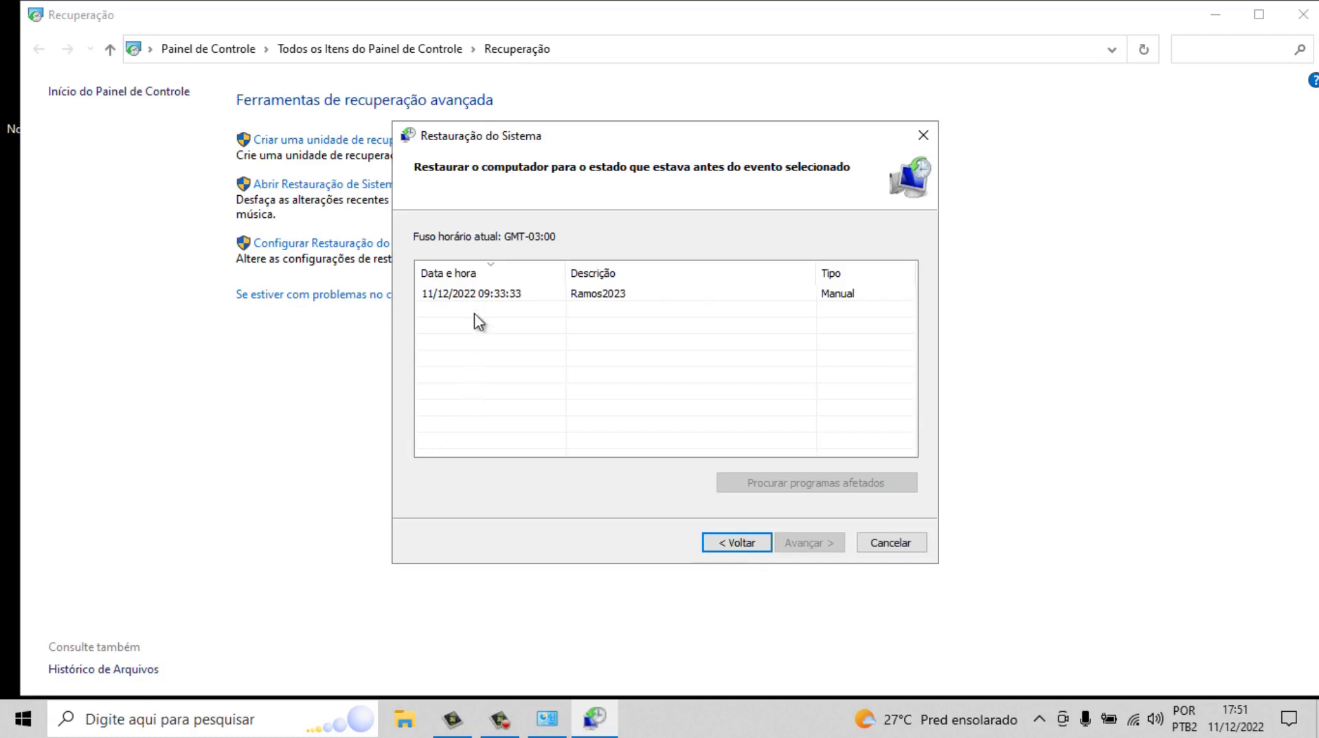
# Reselect the Ramos2023 restore point, request the restoration, decline the warning, then cancel the wizard and close the Recuperação window.
pyautogui.click(488, 298)
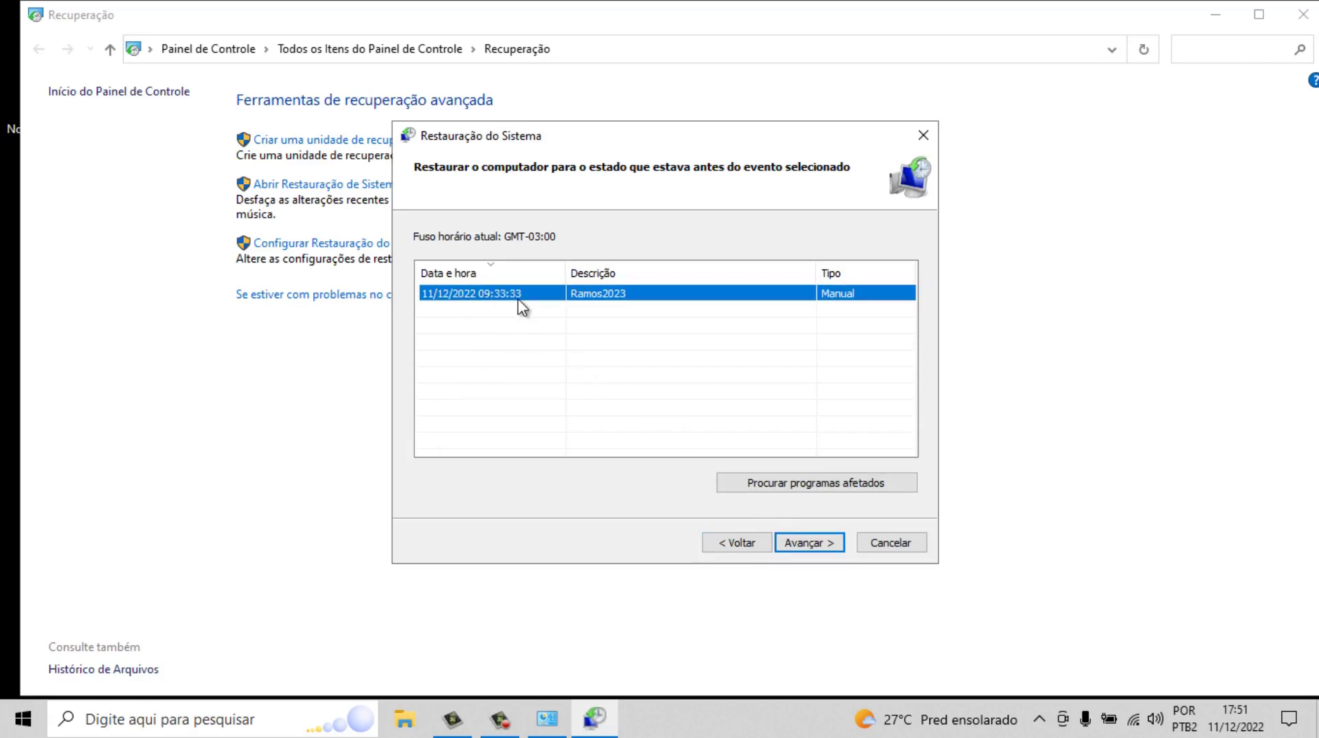
pyautogui.click(808, 543)
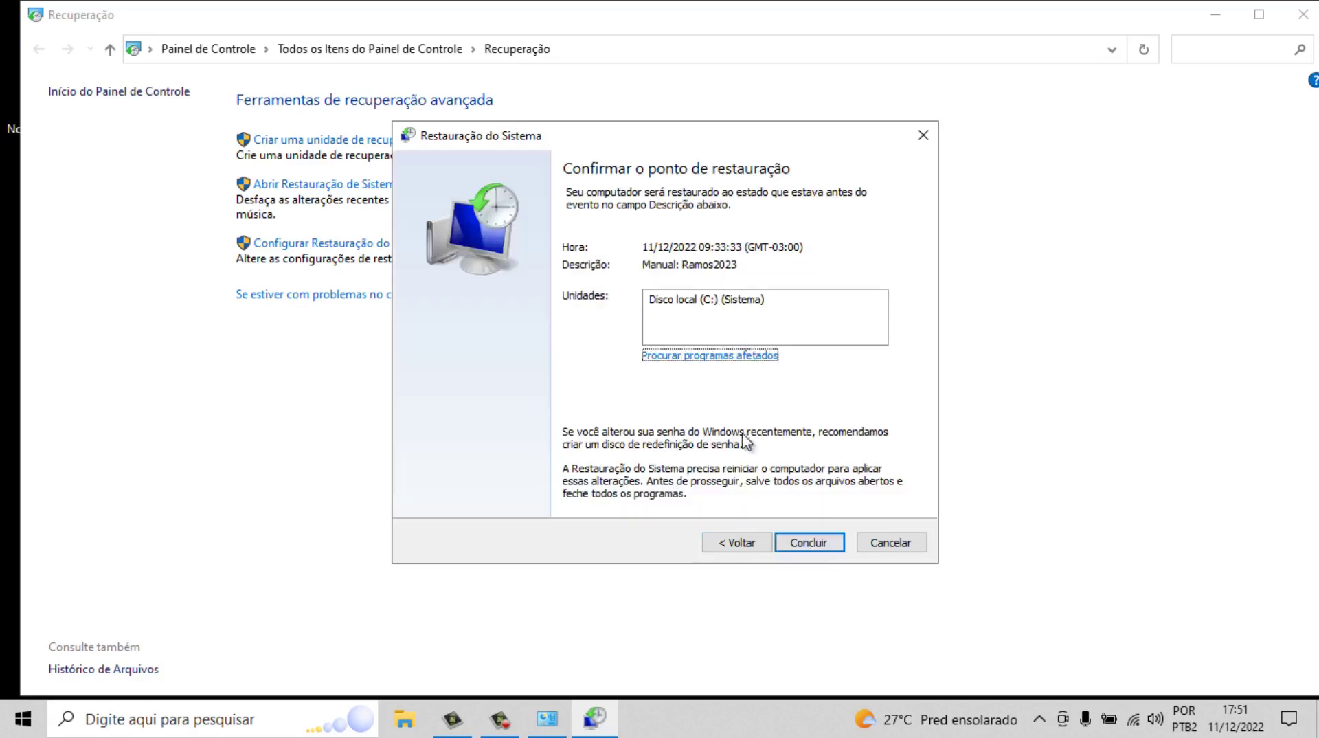
pyautogui.click(833, 546)
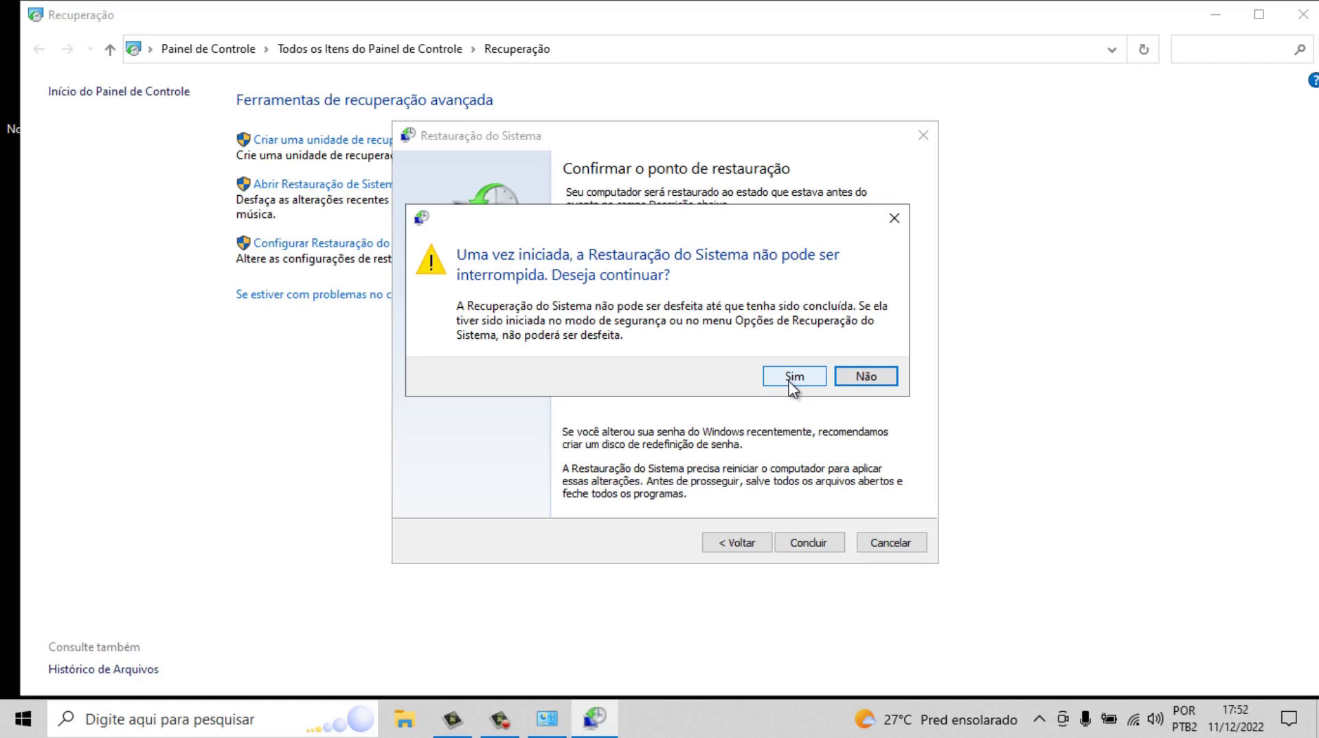
pyautogui.click(871, 378)
pyautogui.click(901, 544)
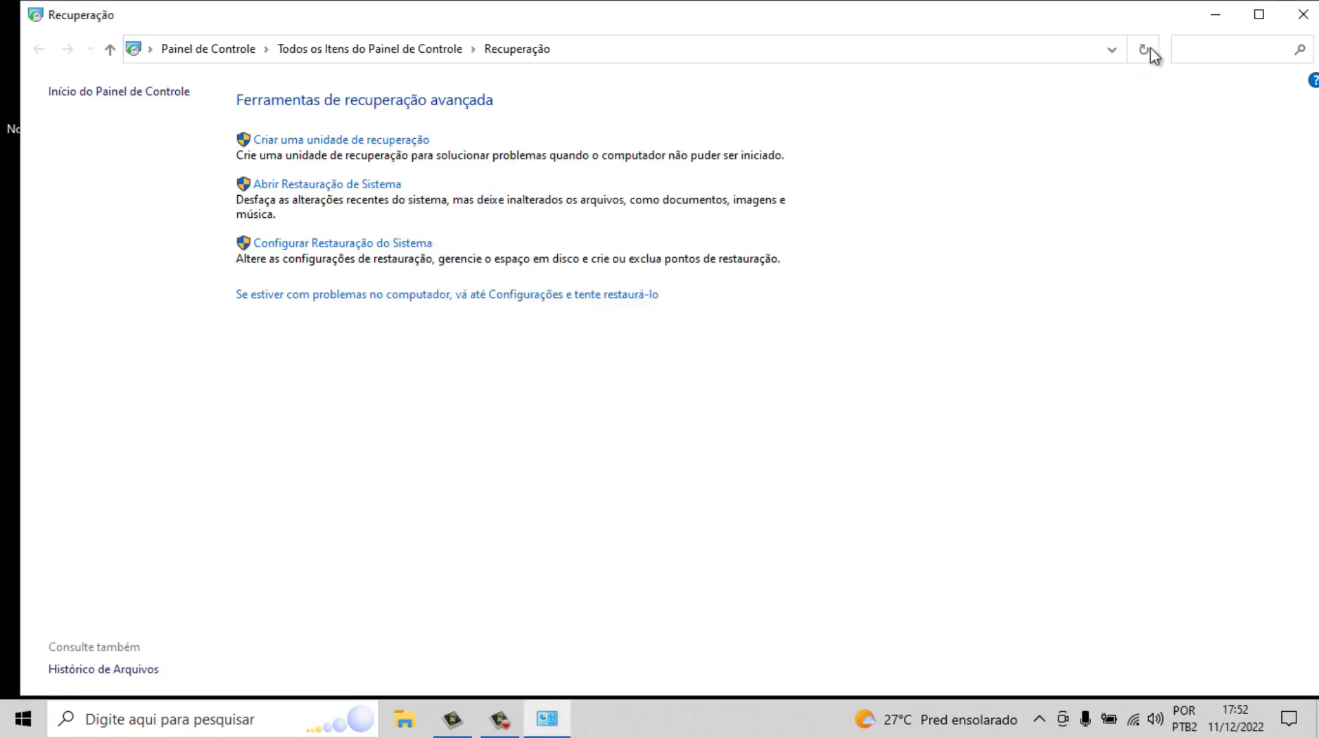
pyautogui.click(1302, 14)
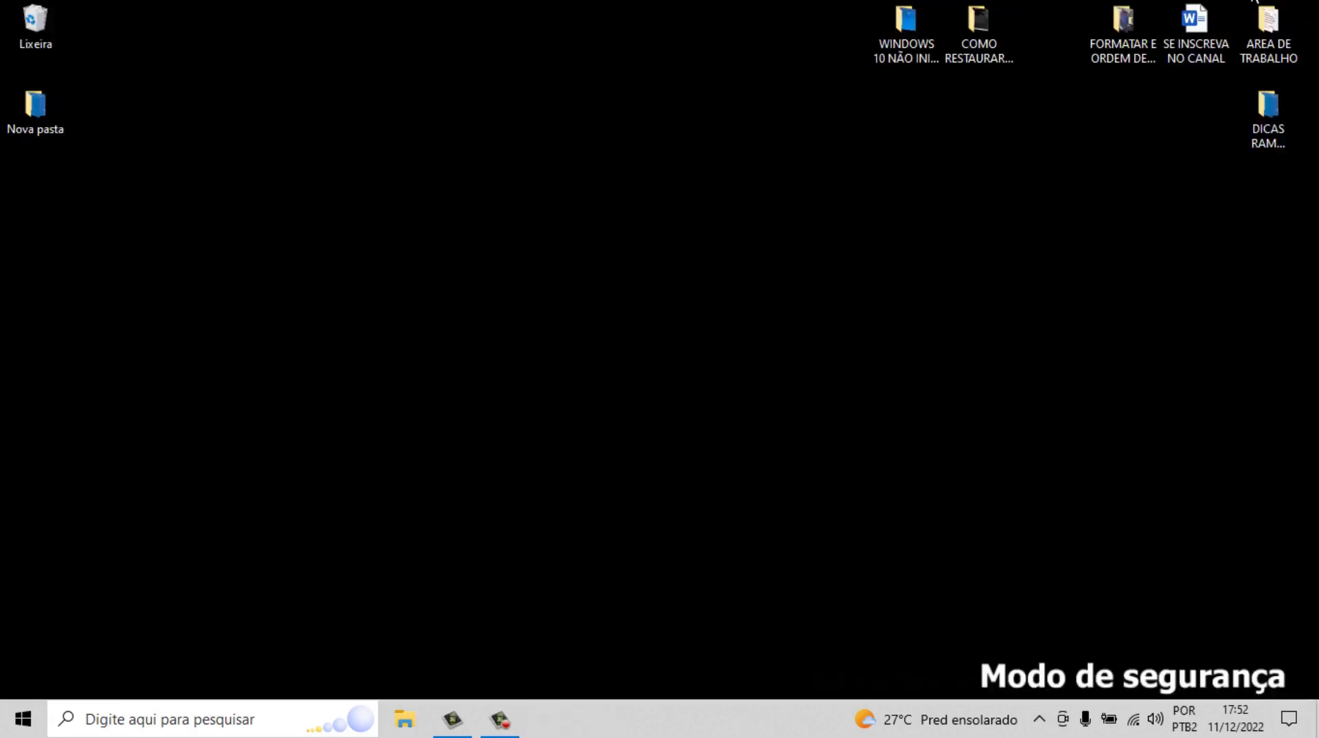
pyautogui.click(35, 720)
pyautogui.click(758, 352)
pyautogui.click(22, 719)
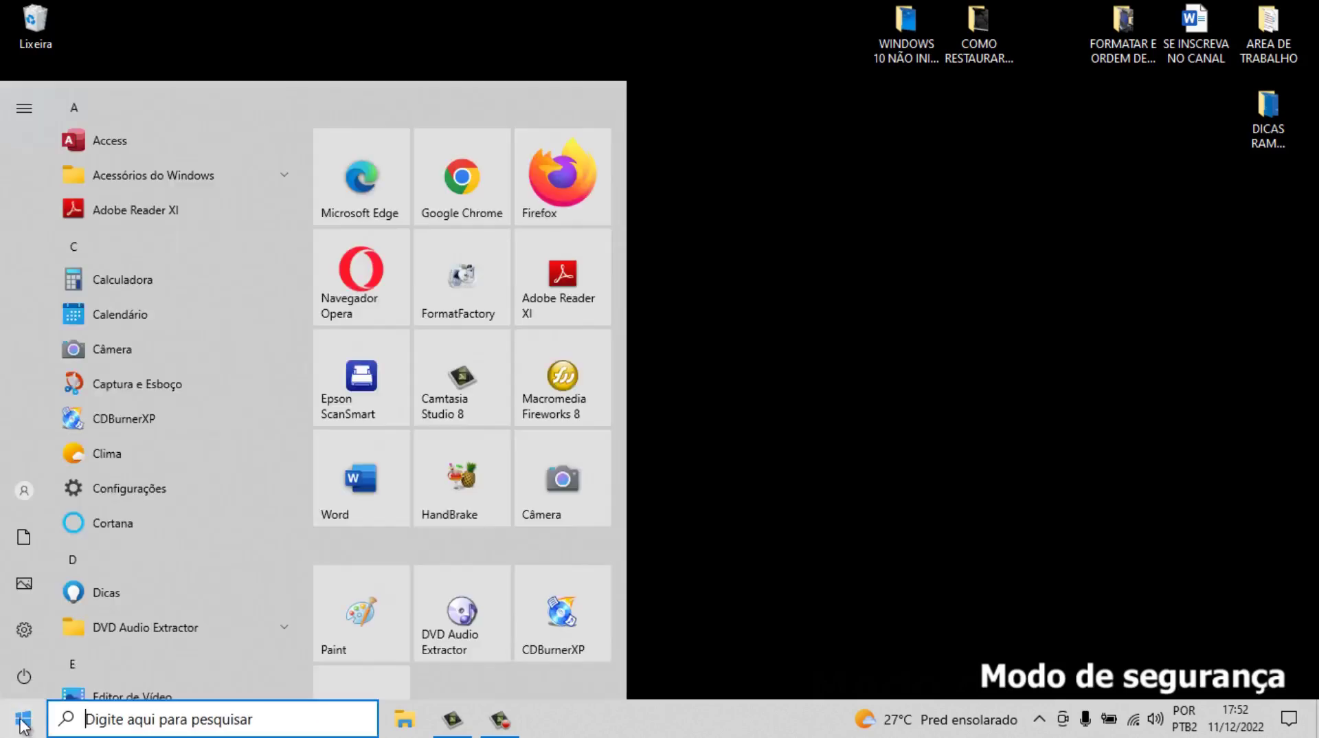
pyautogui.click(24, 673)
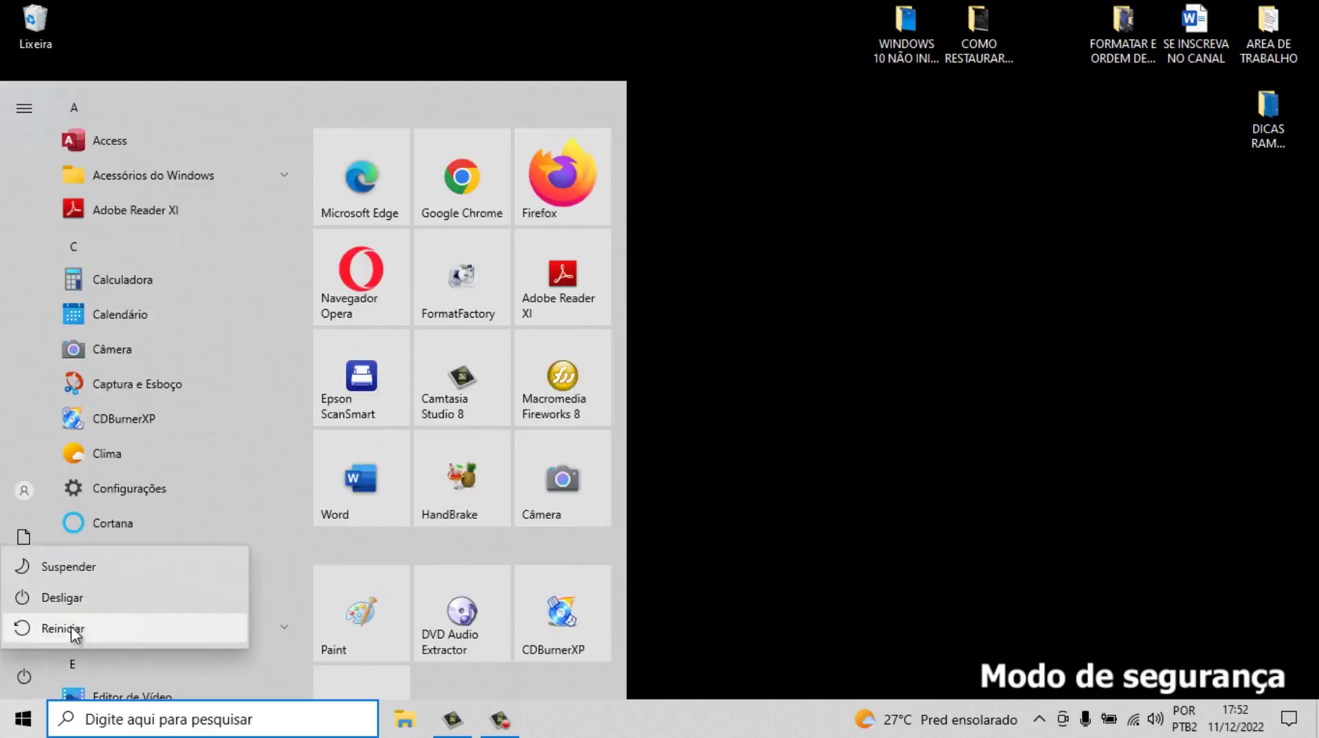
pyautogui.press('Escape')
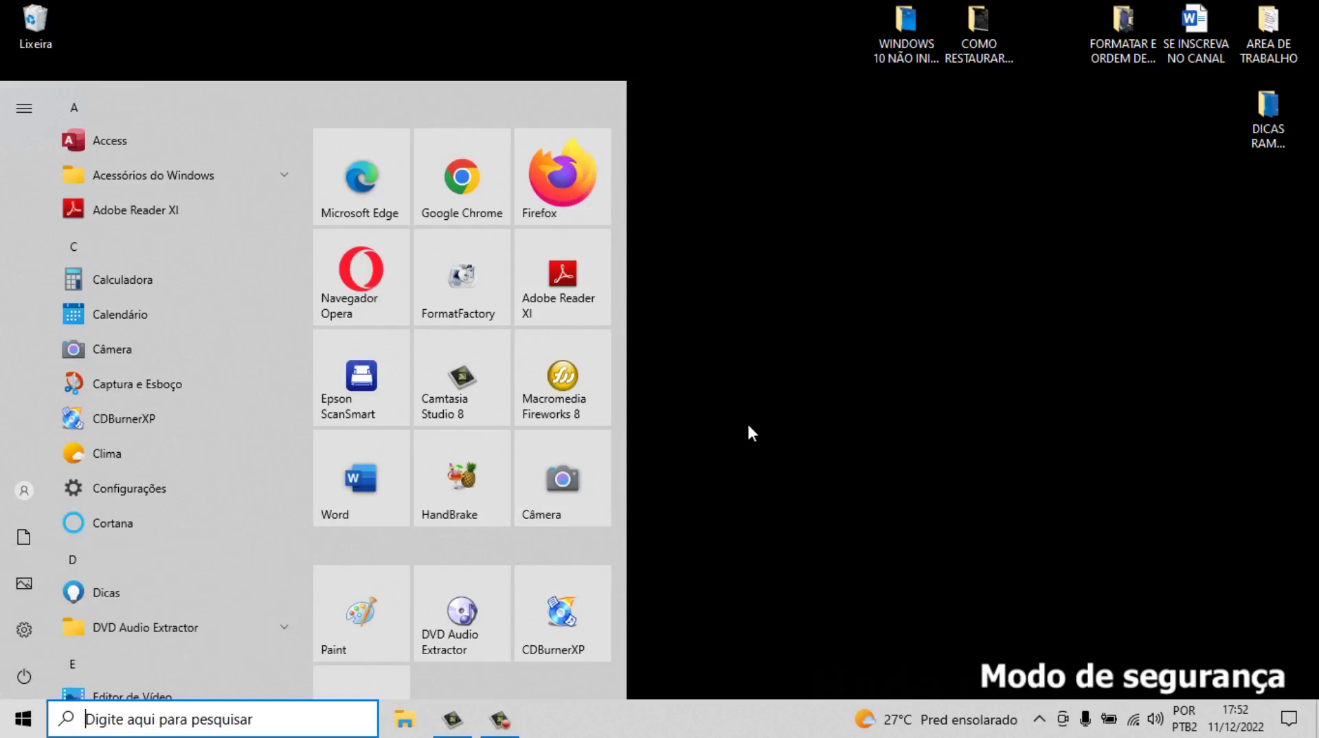
pyautogui.press('Escape')
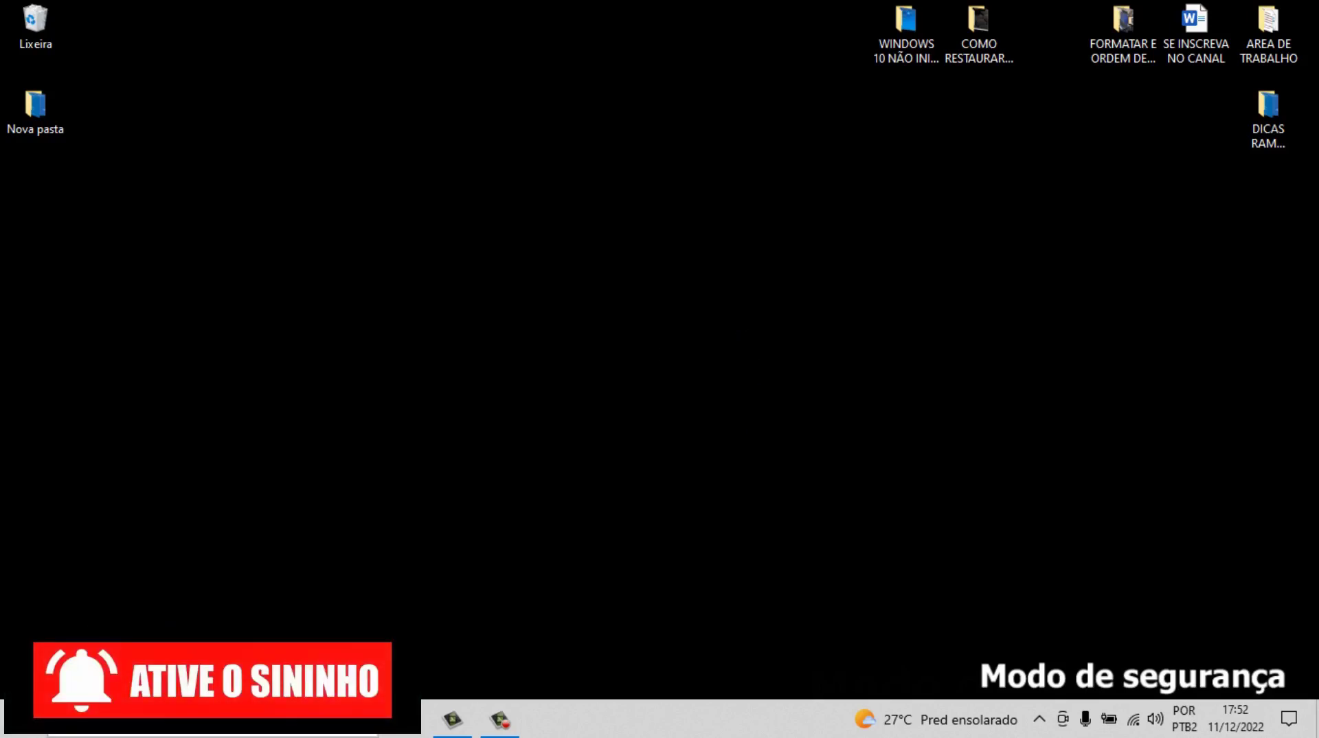
# Search Windows for "rec", start Restauração de Sistema from the Recuperação page and close that page's window.
pyautogui.press('super+s')
pyautogui.write('rec')
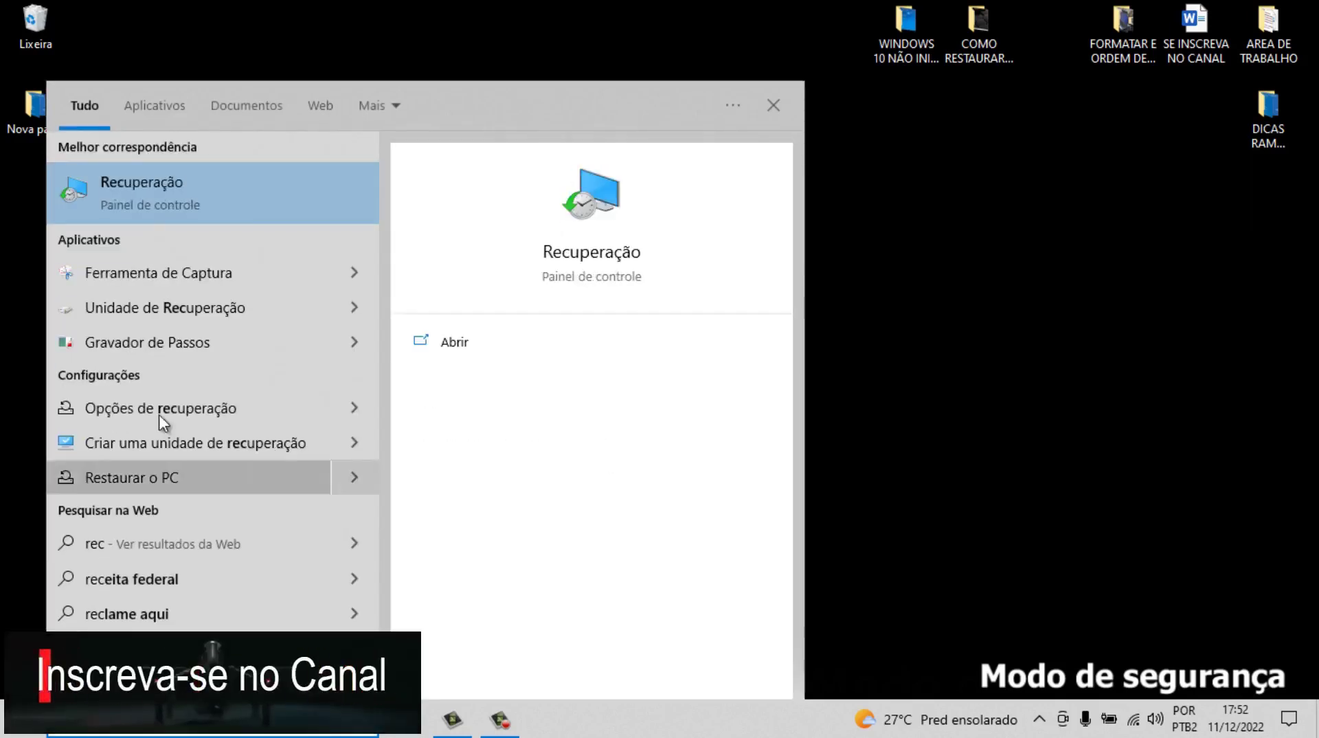
pyautogui.click(183, 204)
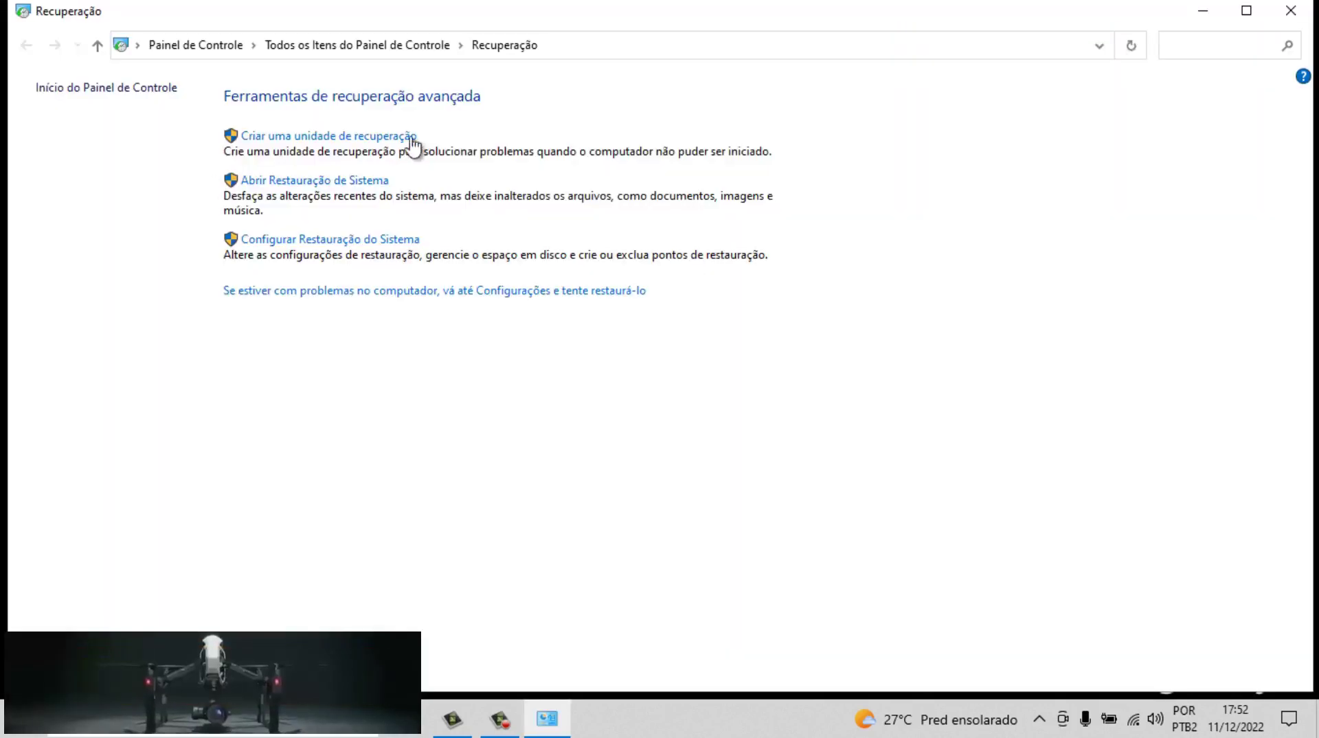
pyautogui.click(324, 182)
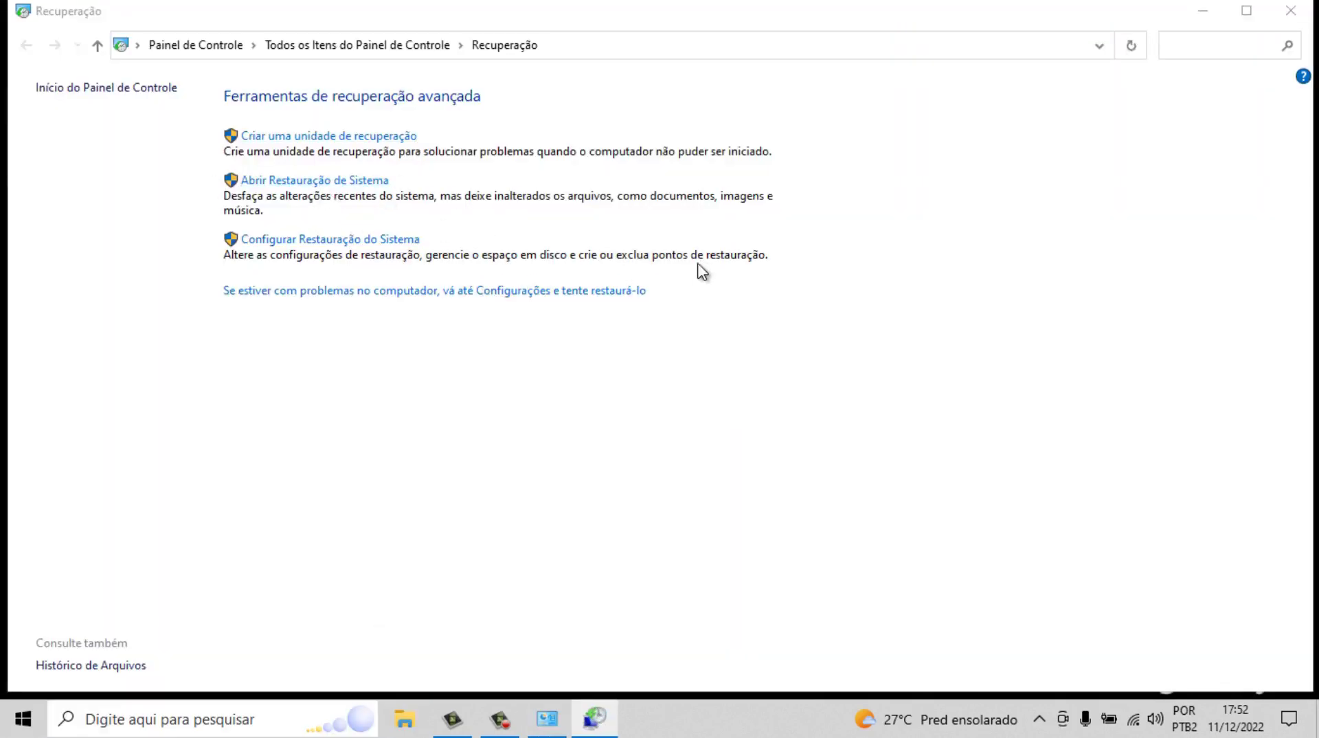
pyautogui.click(1291, 10)
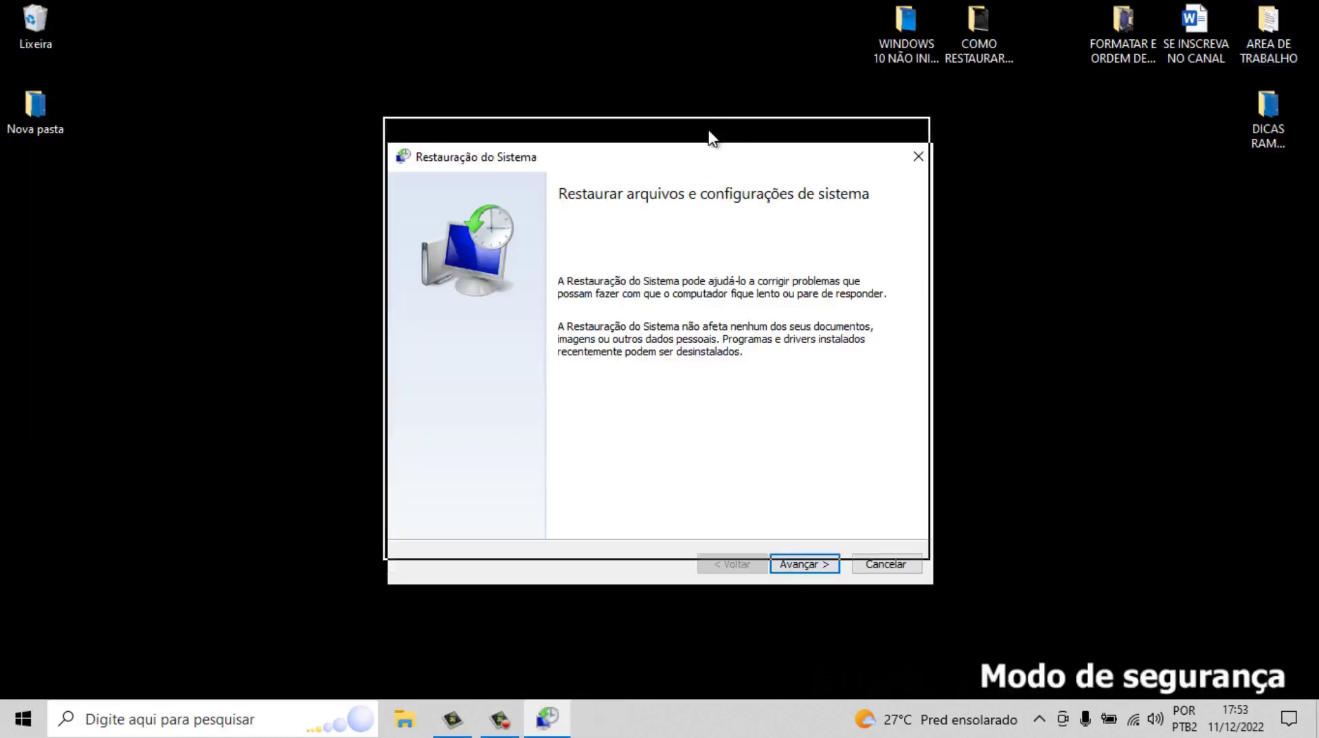
# Choose the Ramos2023 restore point in the wizard and continue to the restore point confirmation page.
pyautogui.click(797, 540)
pyautogui.click(507, 294)
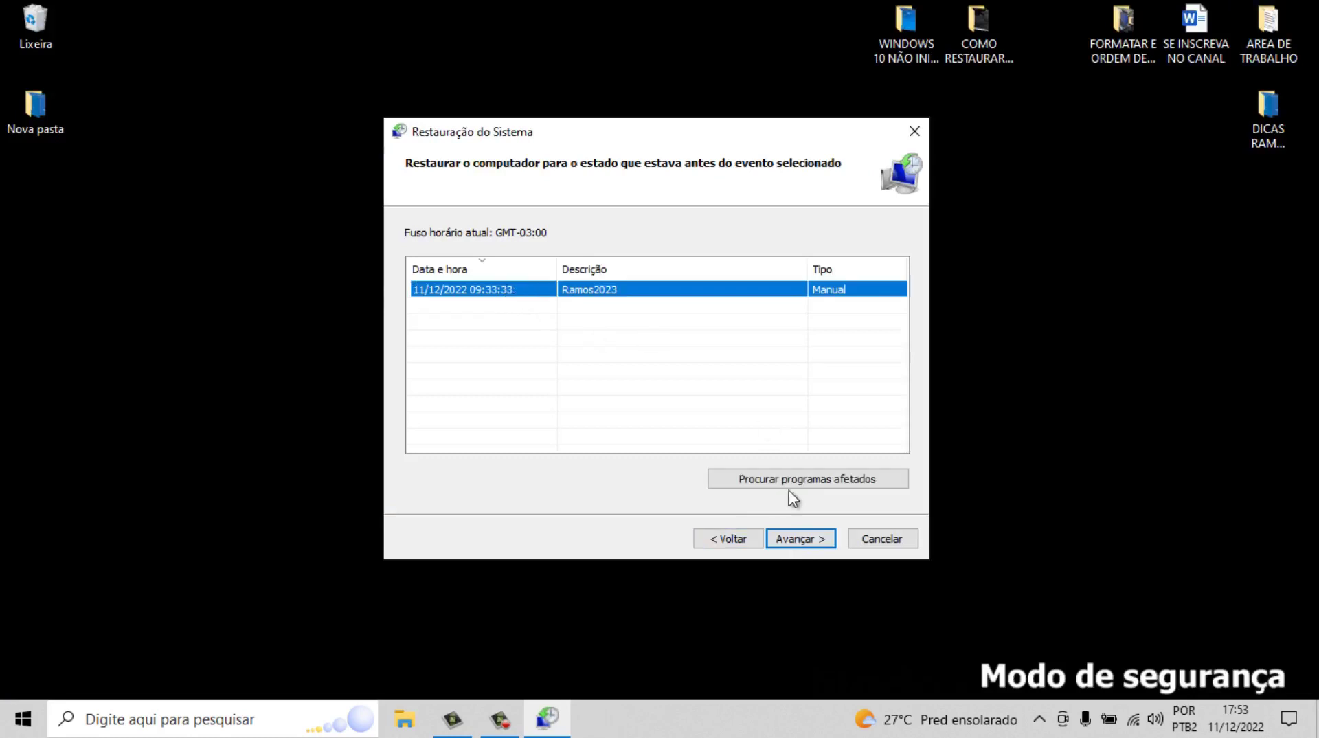
pyautogui.click(797, 537)
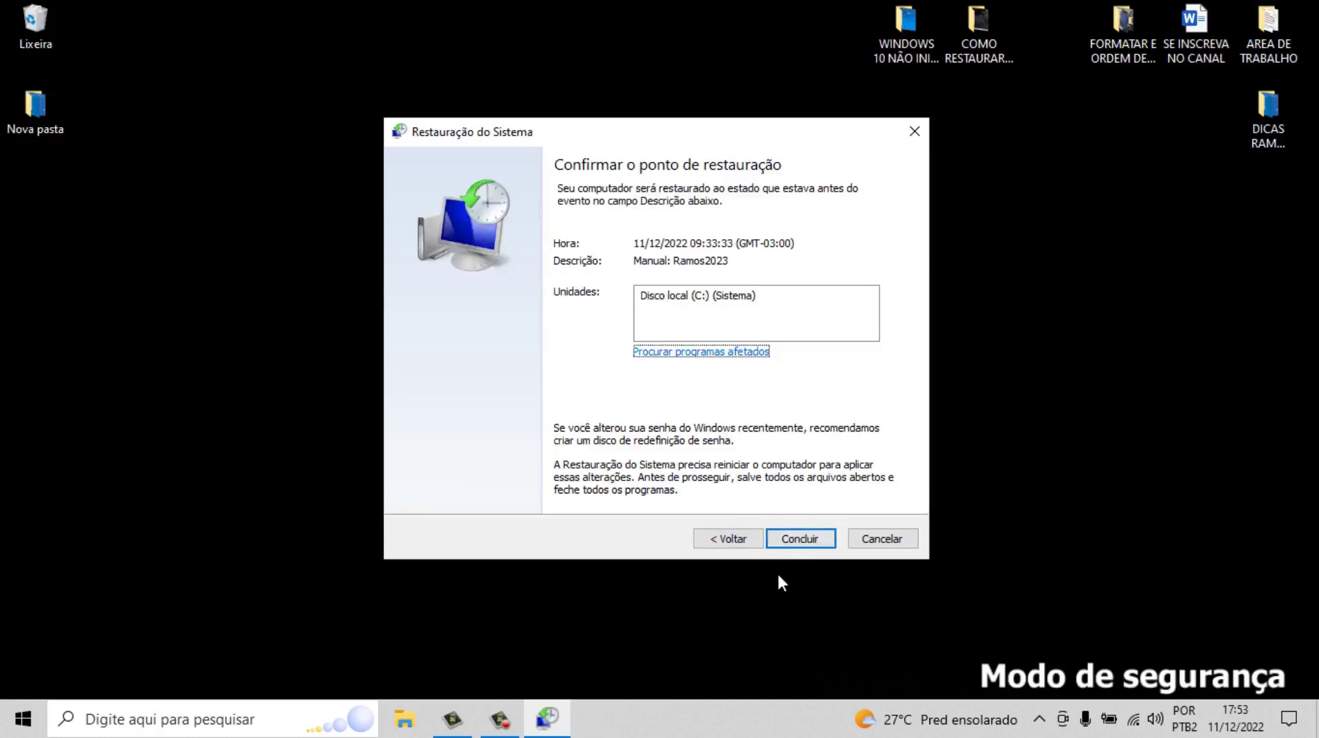
# Request restoration from the Ramos2023 restore point, decline the final warning and cancel the System Restore wizard.
pyautogui.click(802, 540)
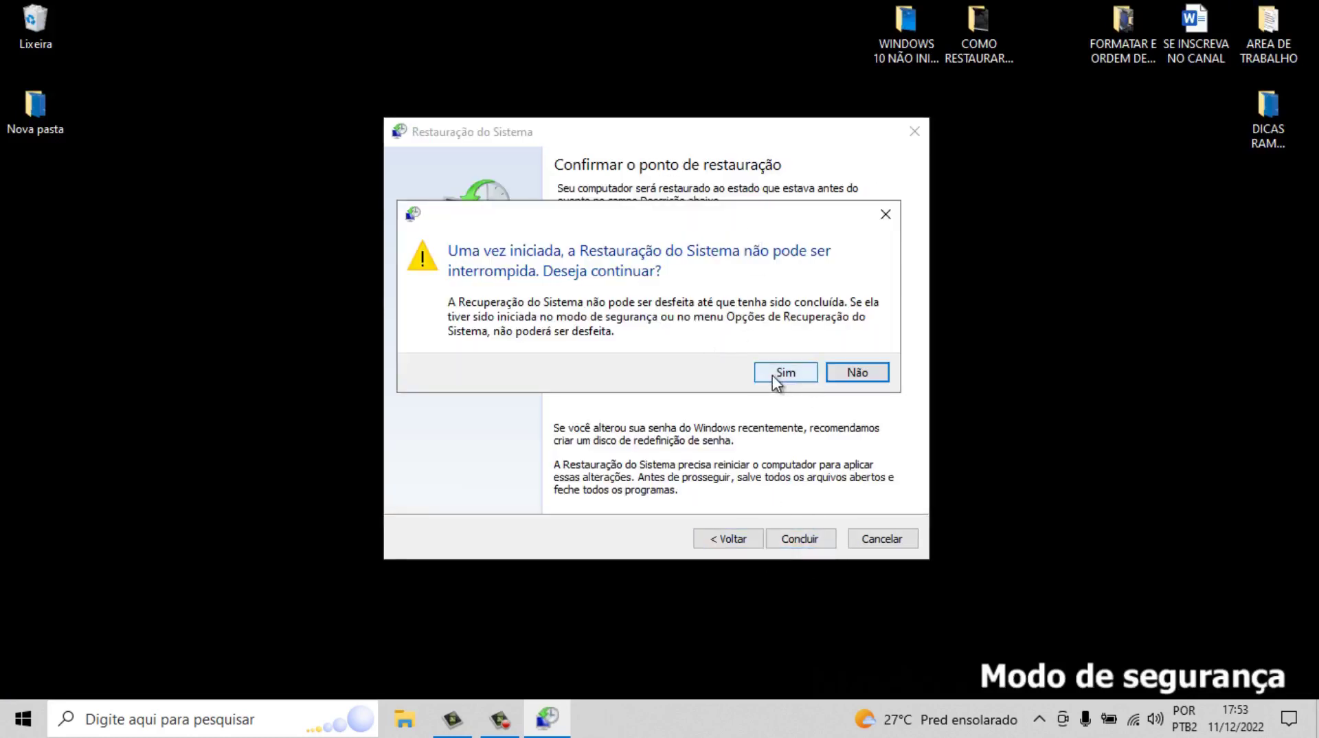
pyautogui.click(857, 375)
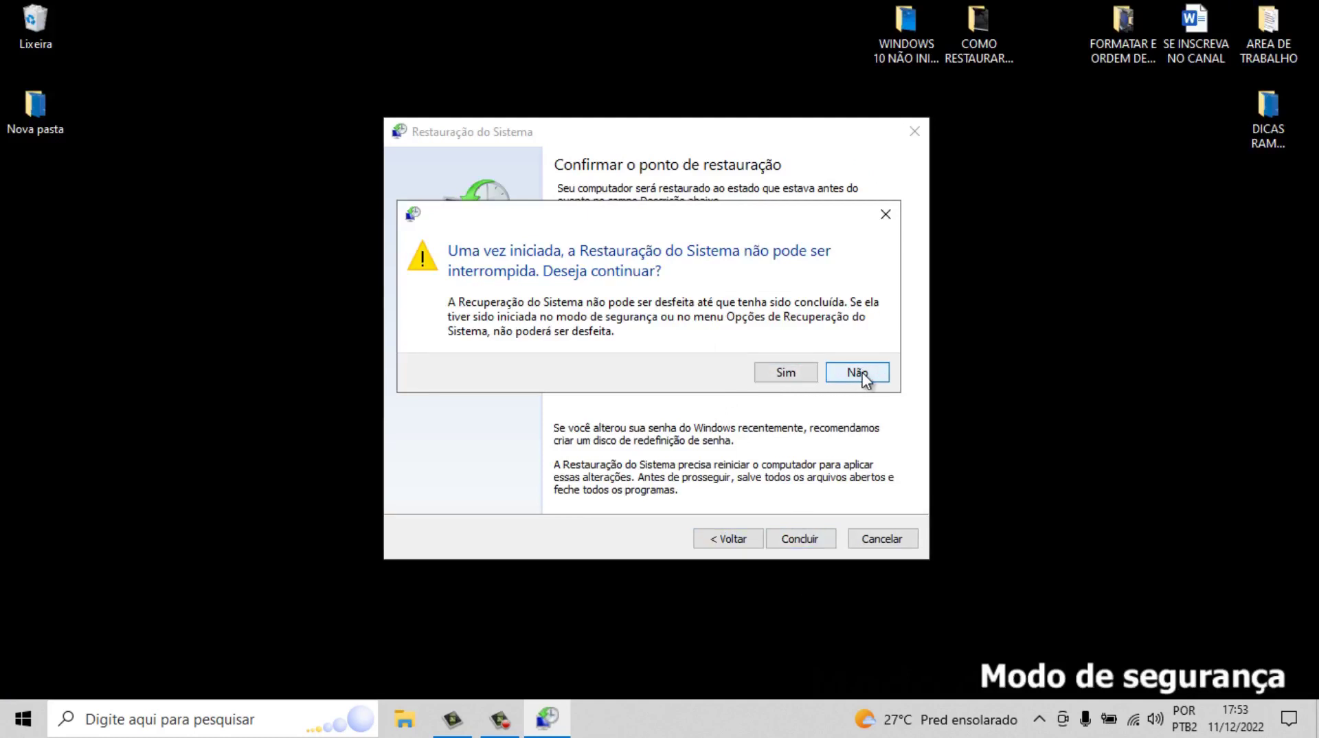
pyautogui.click(860, 375)
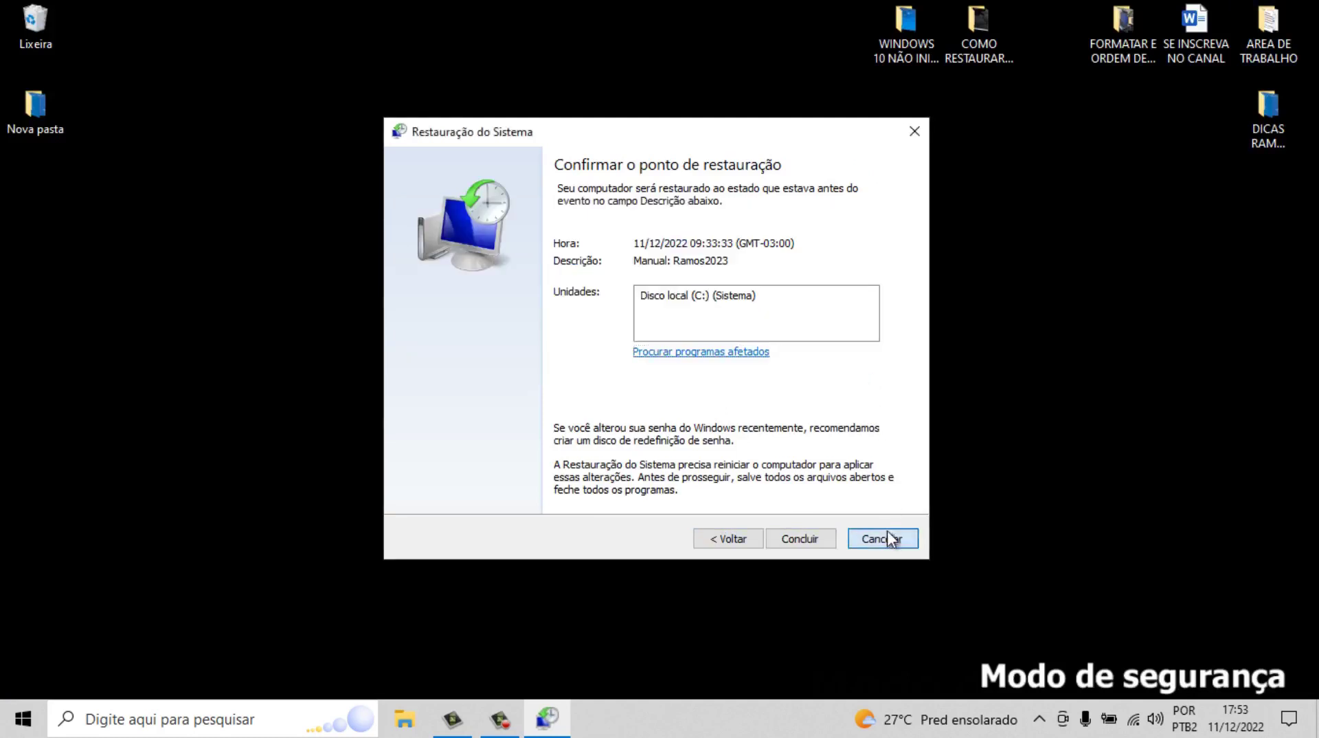
pyautogui.click(886, 535)
pyautogui.rightClick(657, 276)
pyautogui.click(718, 329)
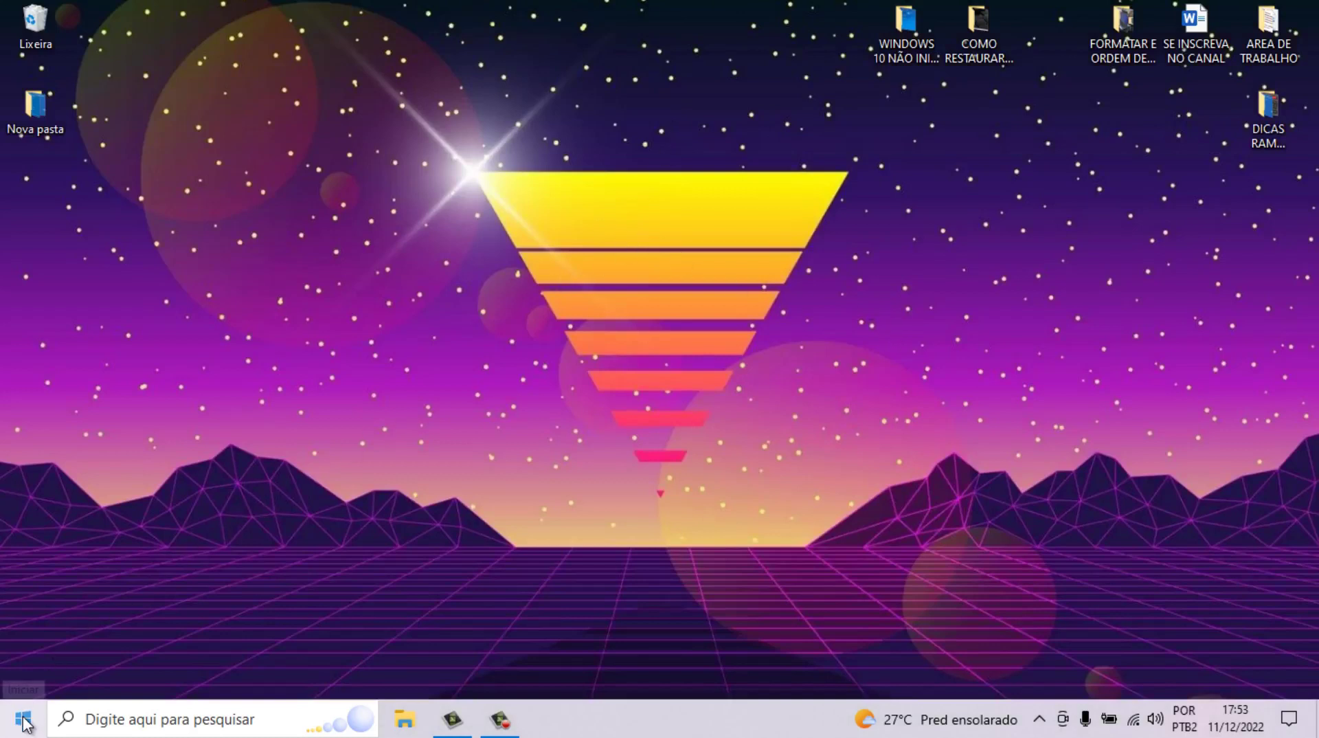
# Search Windows for "criar", open Criar ponto de restauração and start Restauração do Sistema, continuing to the restore point list.
pyautogui.click(97, 719)
pyautogui.write('criar')
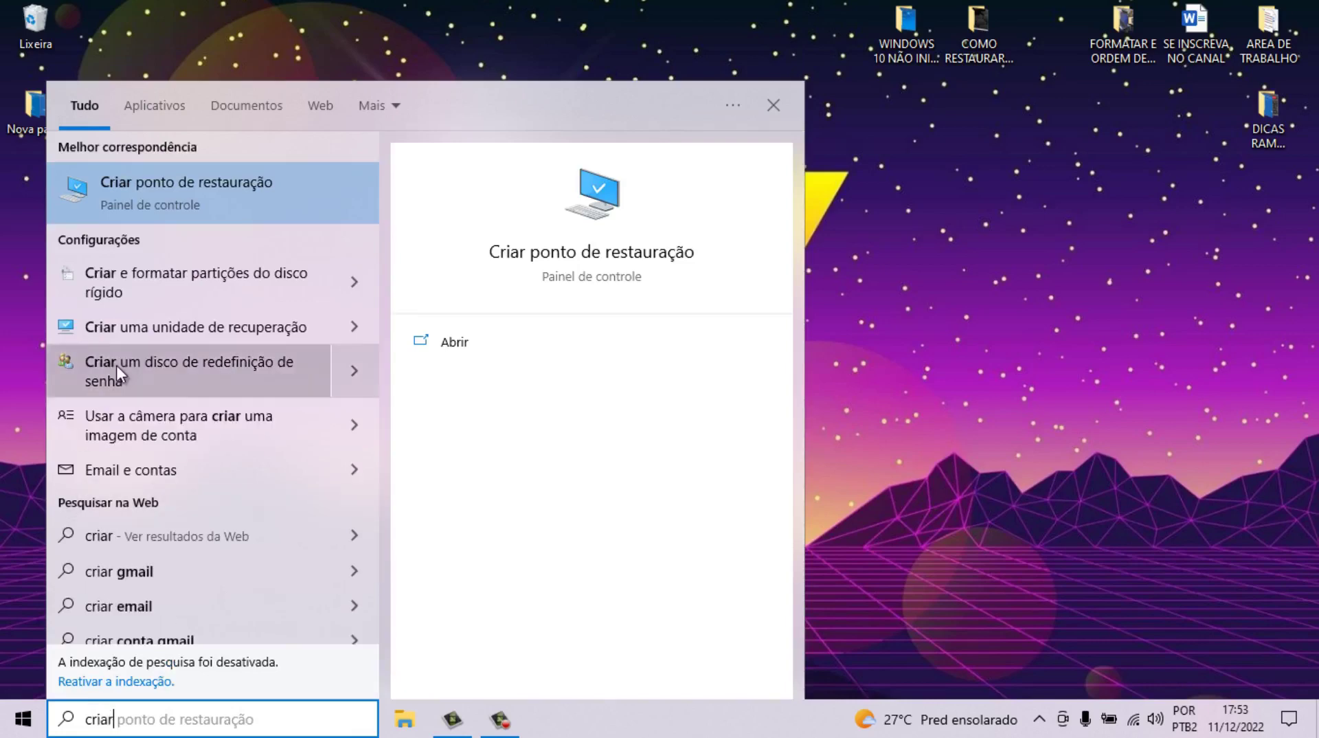
pyautogui.click(234, 183)
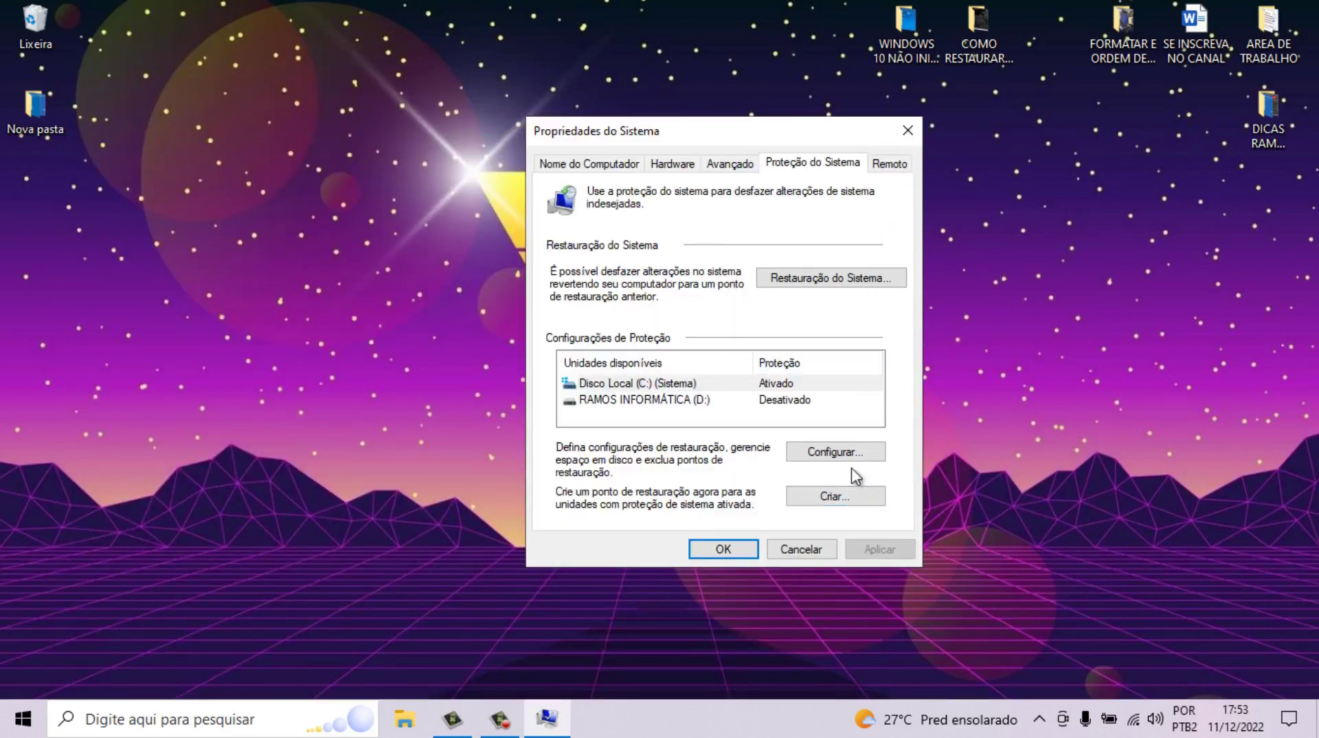
pyautogui.click(827, 278)
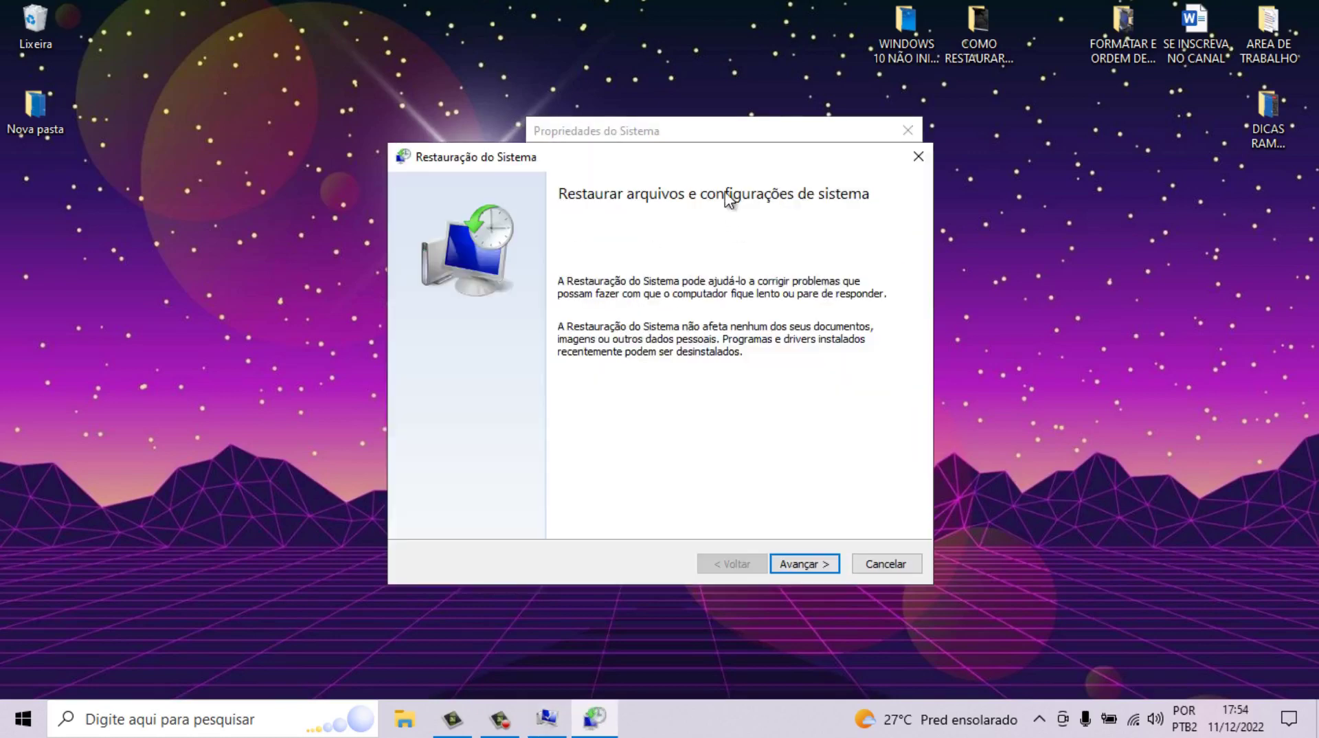
pyautogui.moveTo(721, 154); pyautogui.dragTo(597, 171)
pyautogui.click(694, 573)
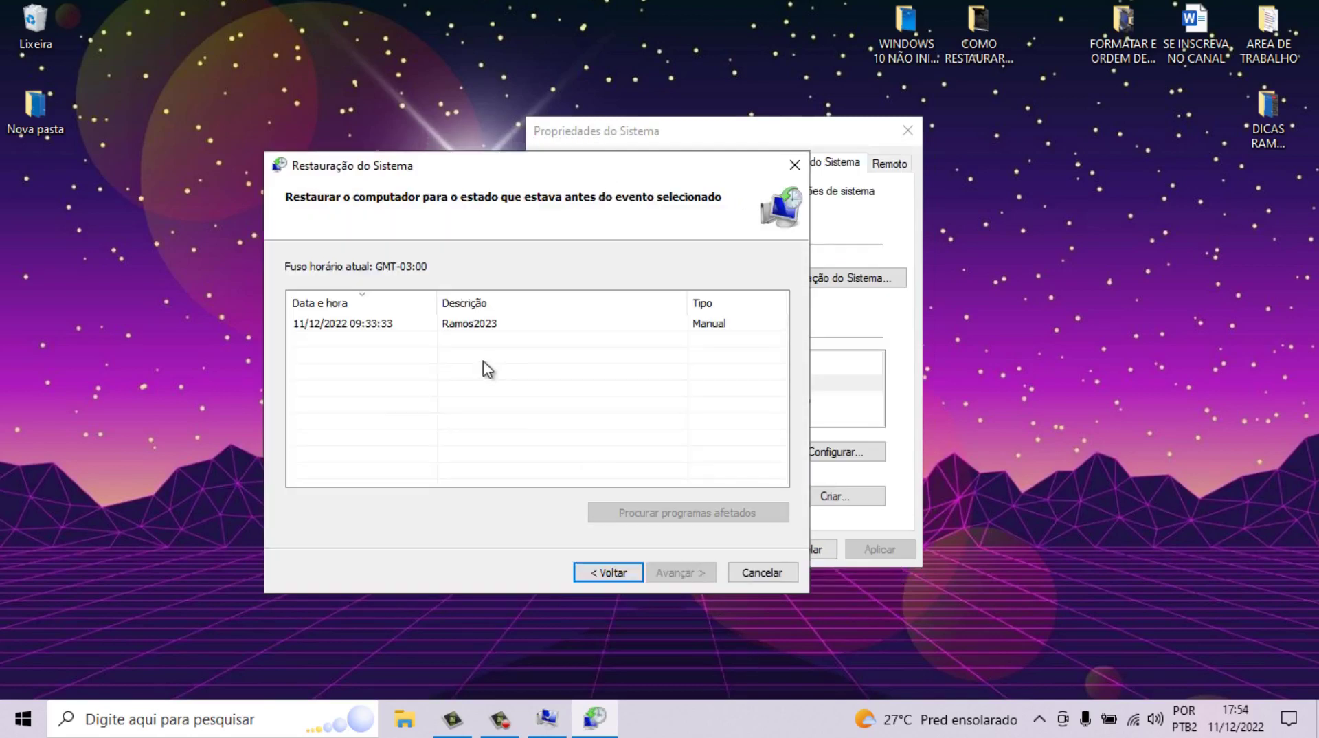
# Request restoration from the Ramos2023 restore point, decline the final warning, then cancel the wizard and close Propriedades do Sistema.
pyautogui.click(397, 327)
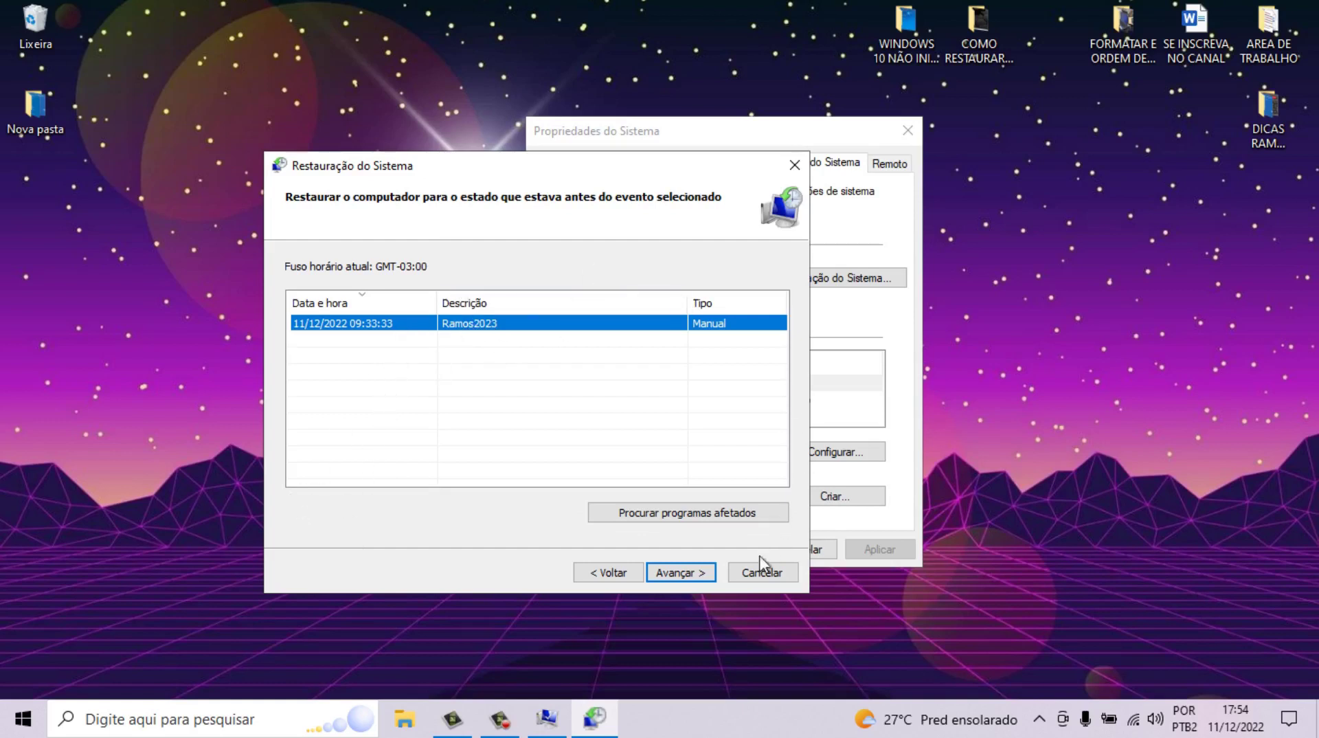
pyautogui.click(694, 574)
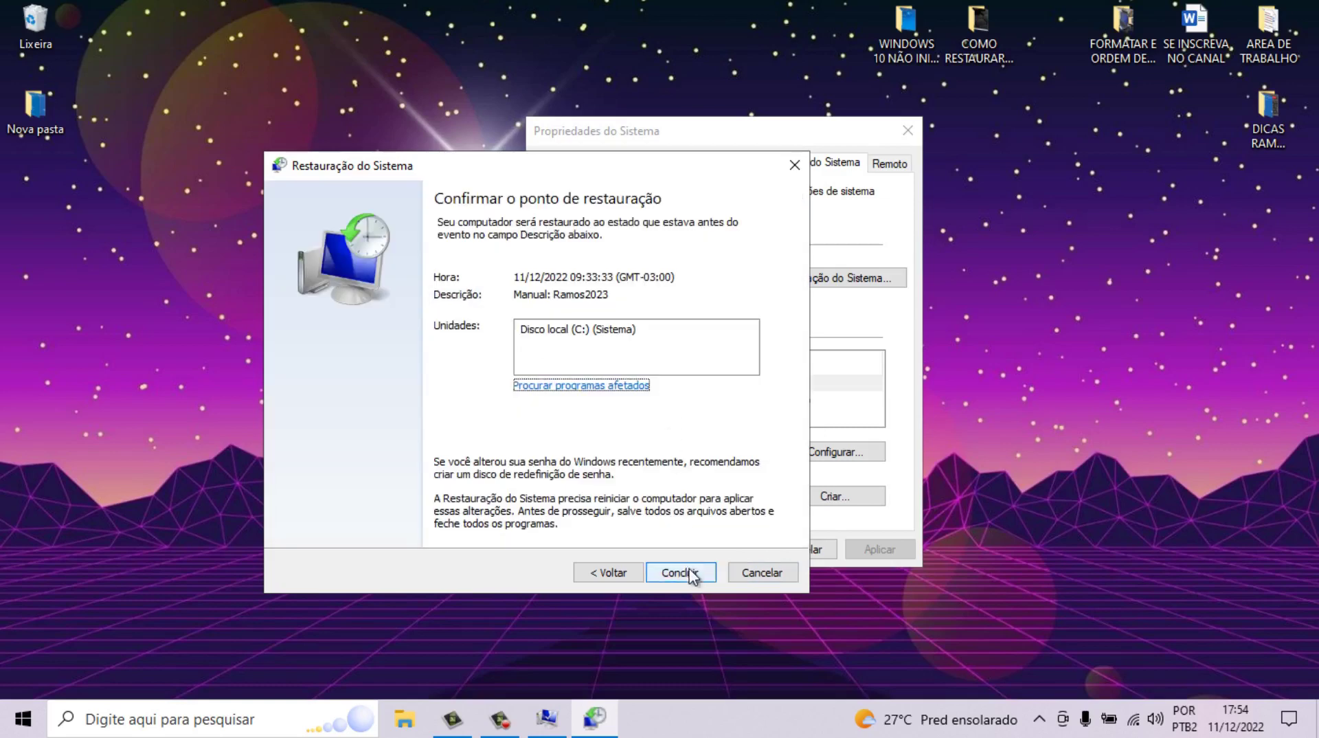
pyautogui.click(691, 574)
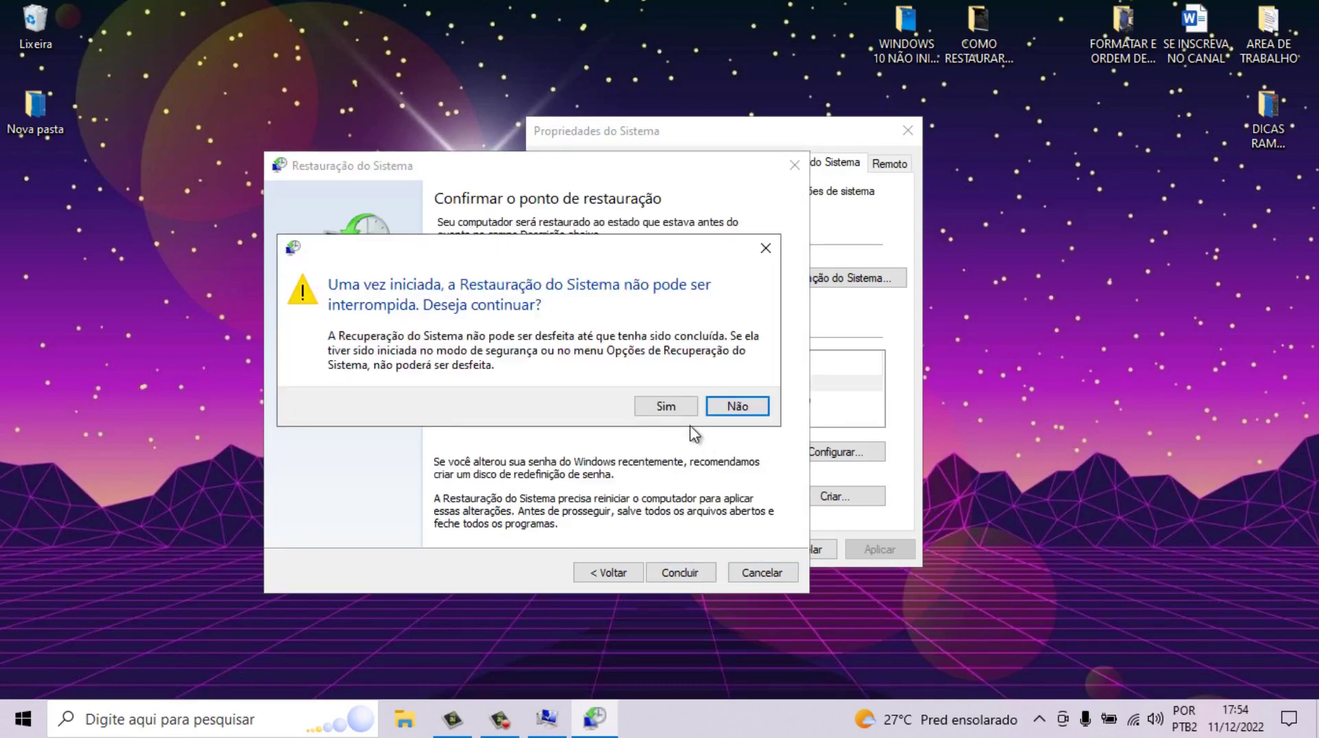
pyautogui.click(736, 406)
pyautogui.click(756, 568)
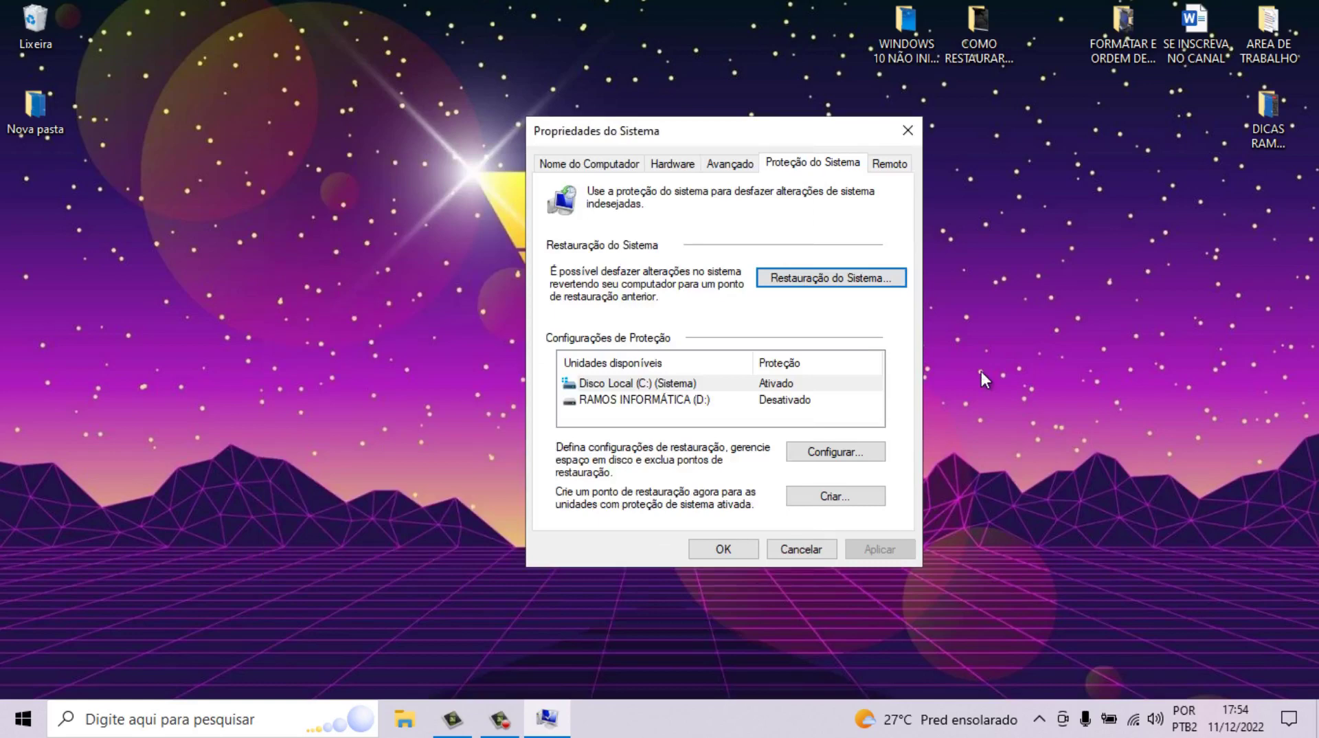
pyautogui.click(909, 131)
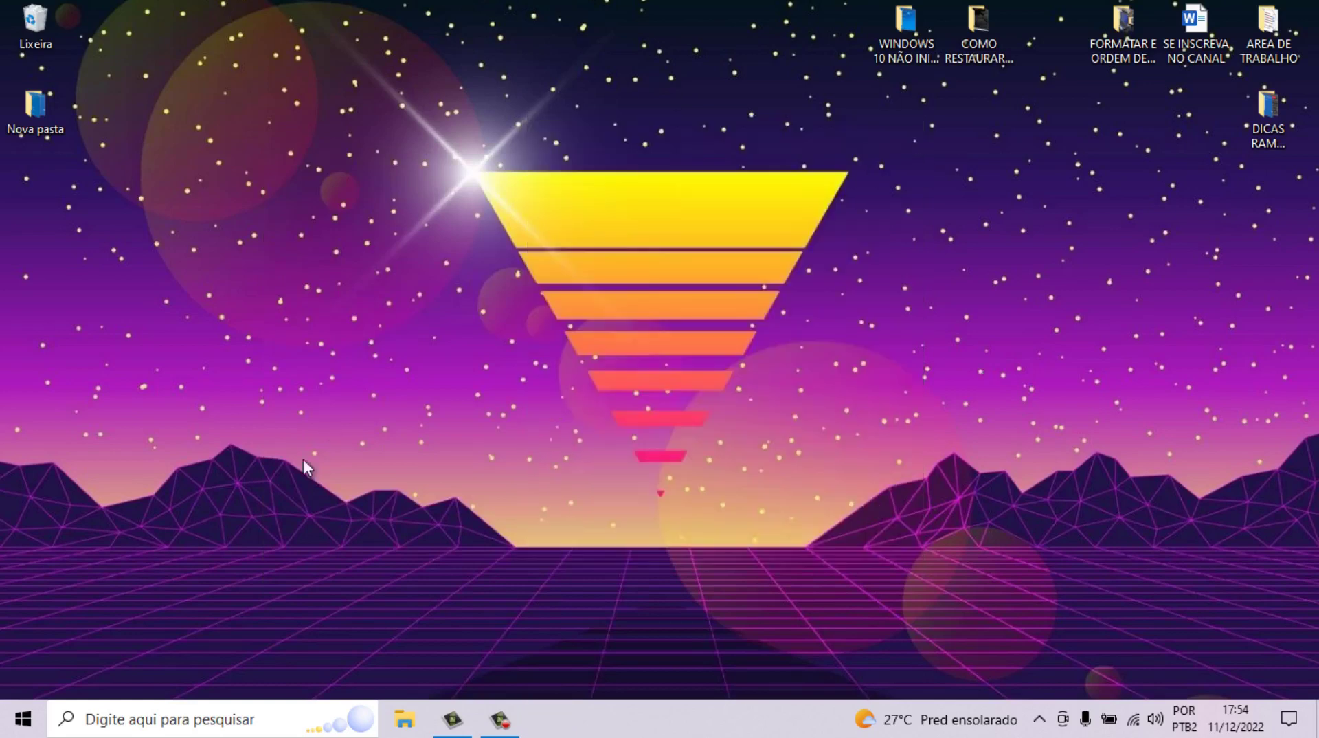
# Search Windows for "restaura", open Restaurar o PC and maximize the Configurações window.
pyautogui.click(110, 706)
pyautogui.write('re')
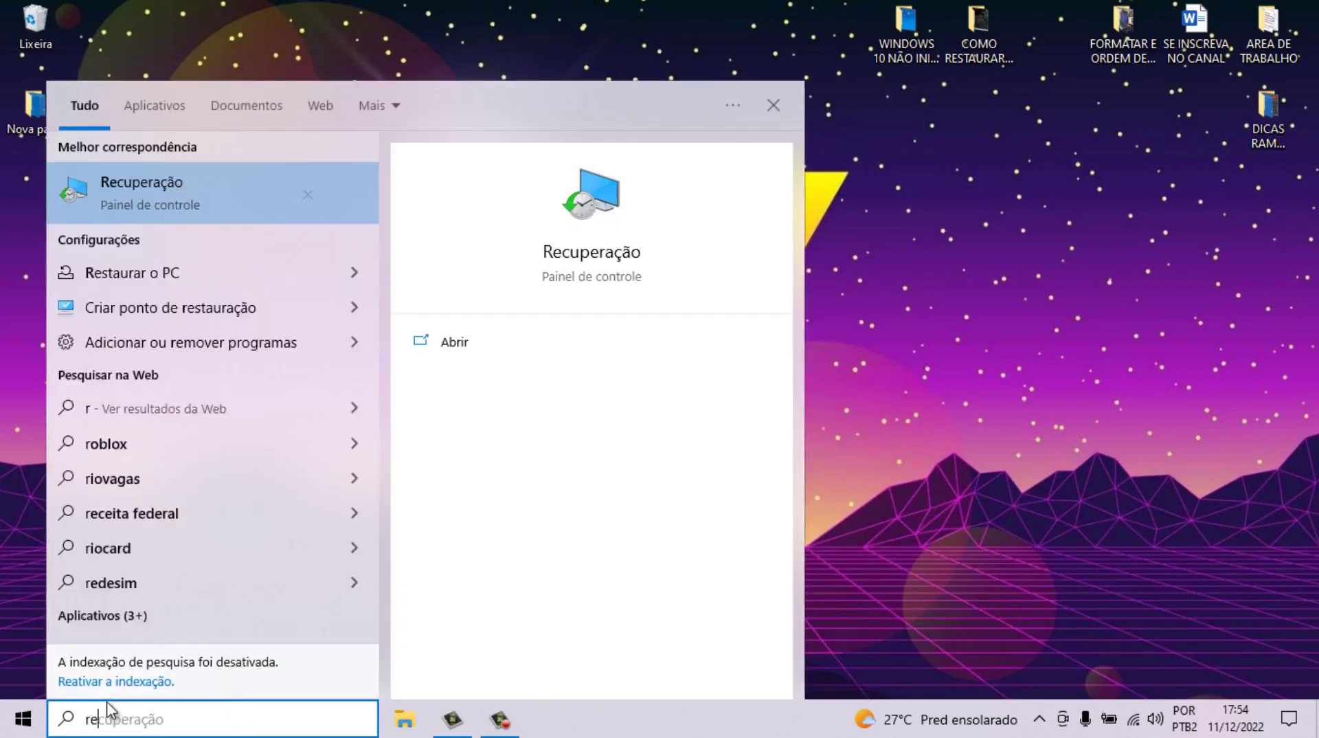
pyautogui.write('staura')
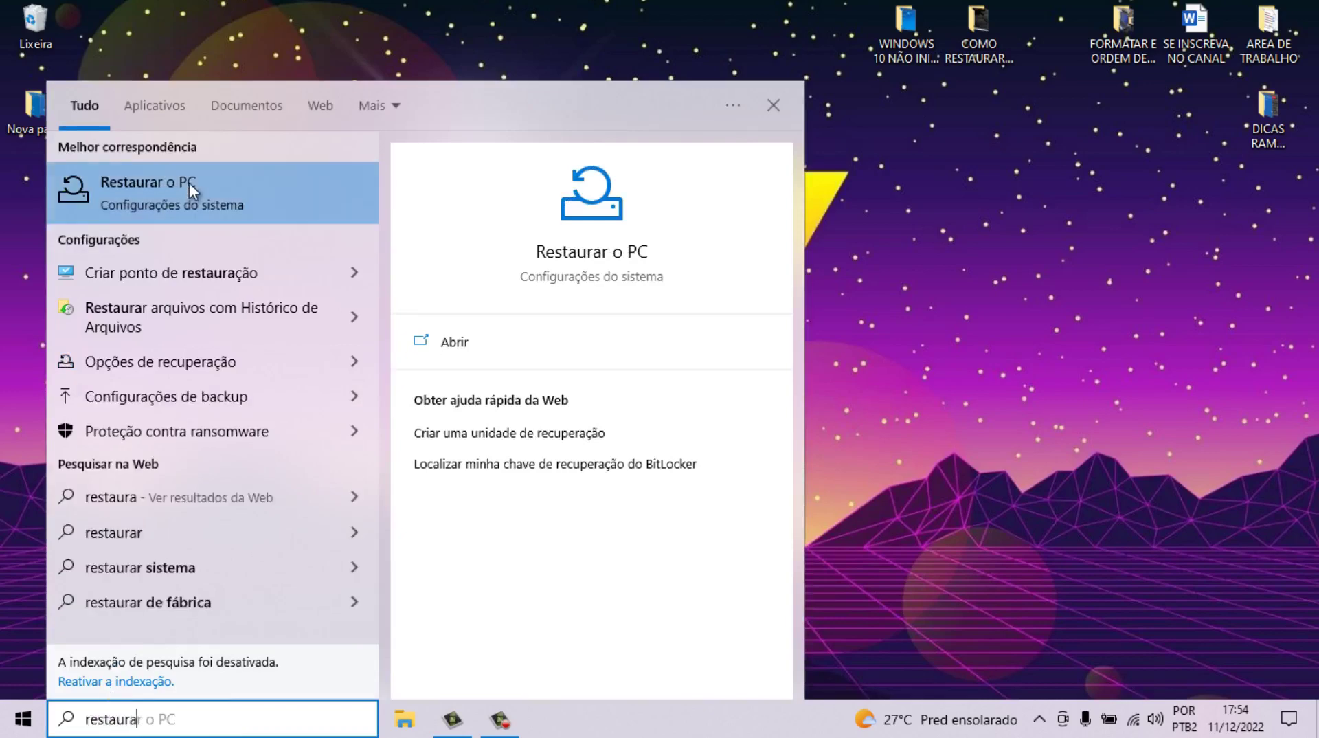
pyautogui.click(189, 184)
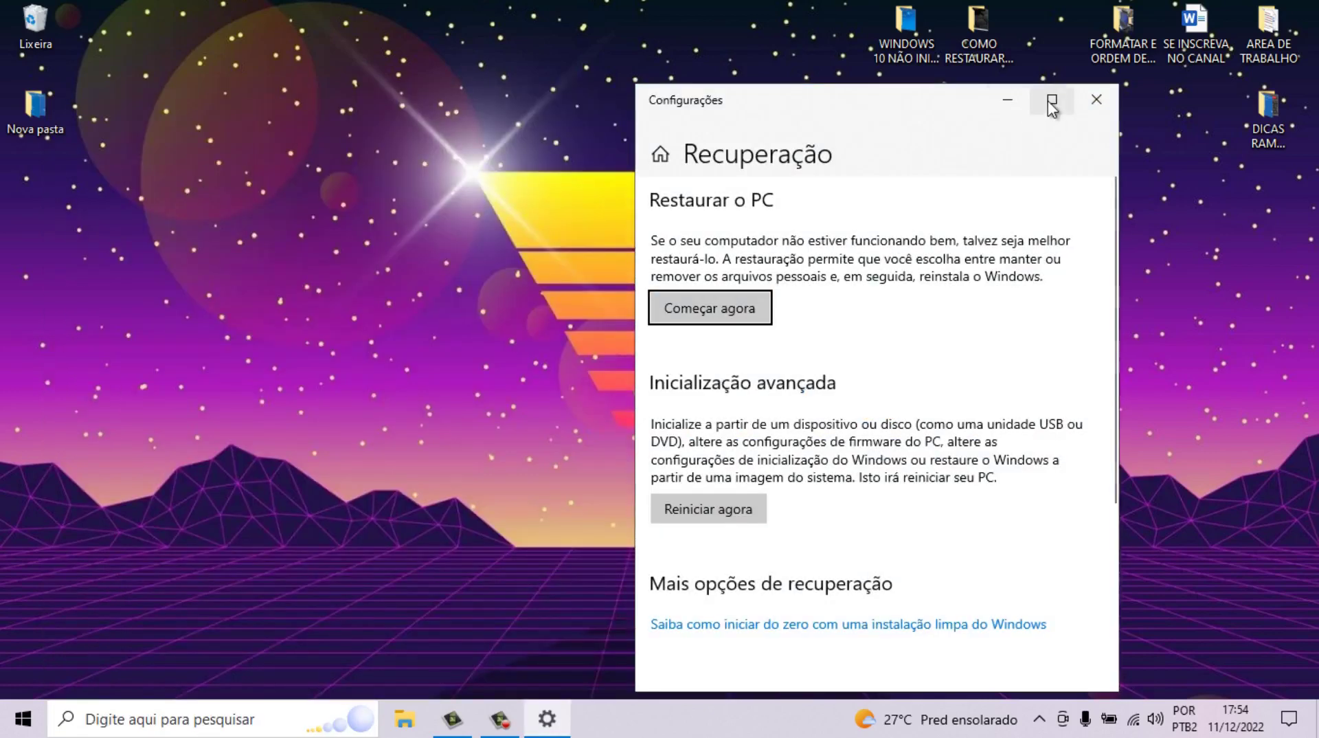
pyautogui.click(1052, 99)
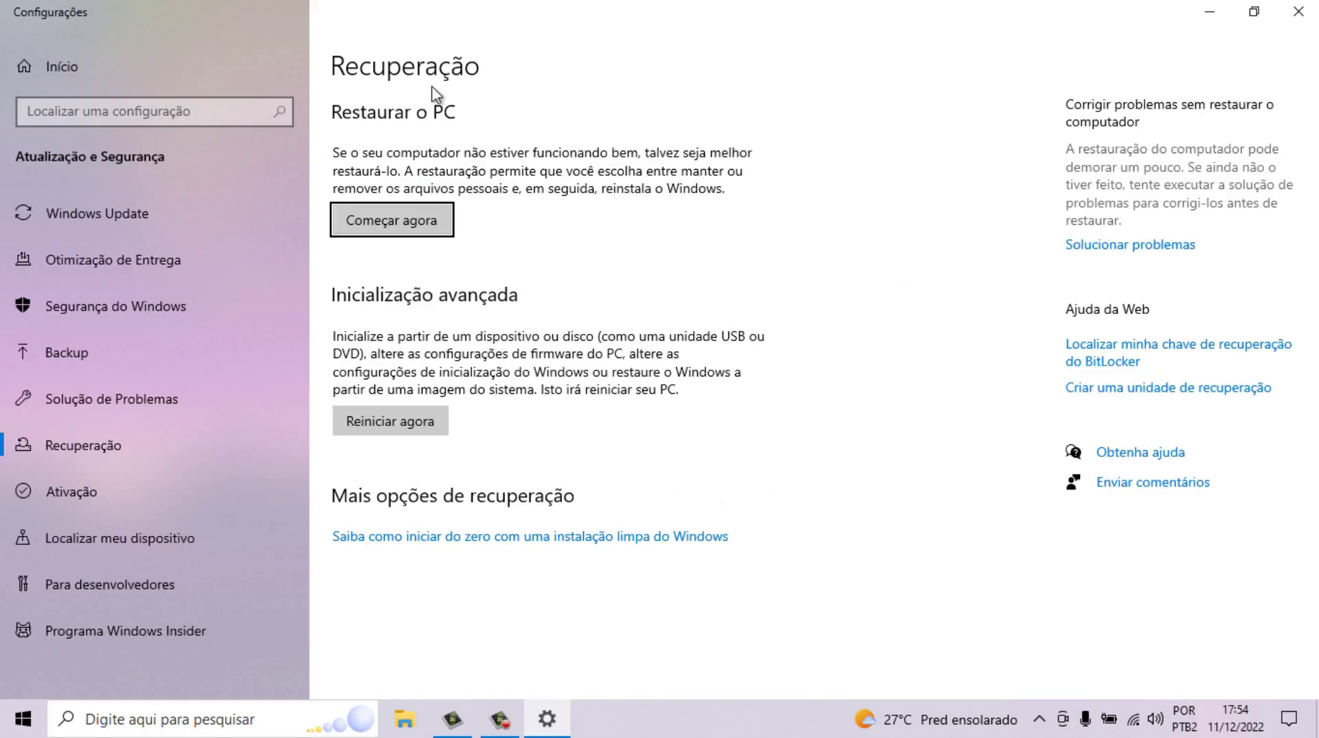
# Set up a PC reset with Manter meus arquivos and Reinstalação local up to the final page, then cancel it and close Configurações.
pyautogui.click(412, 224)
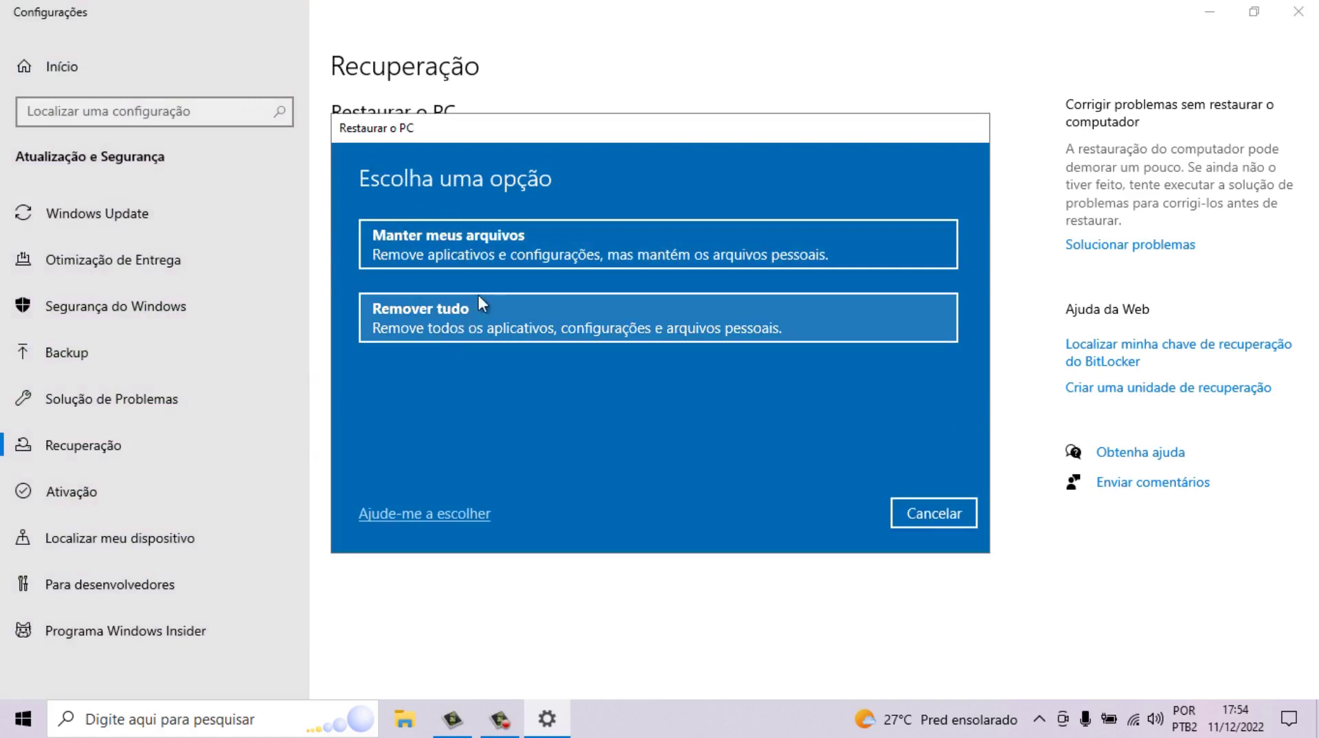
pyautogui.click(504, 250)
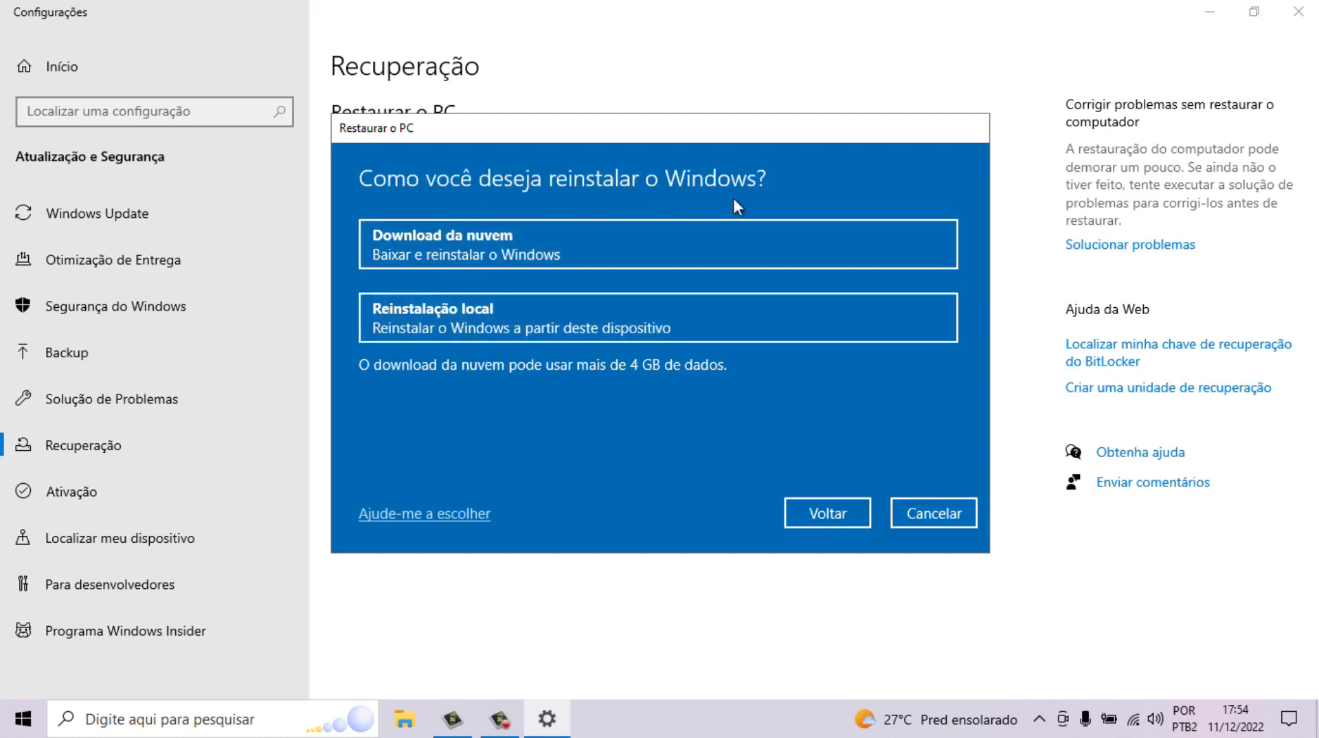
pyautogui.click(502, 320)
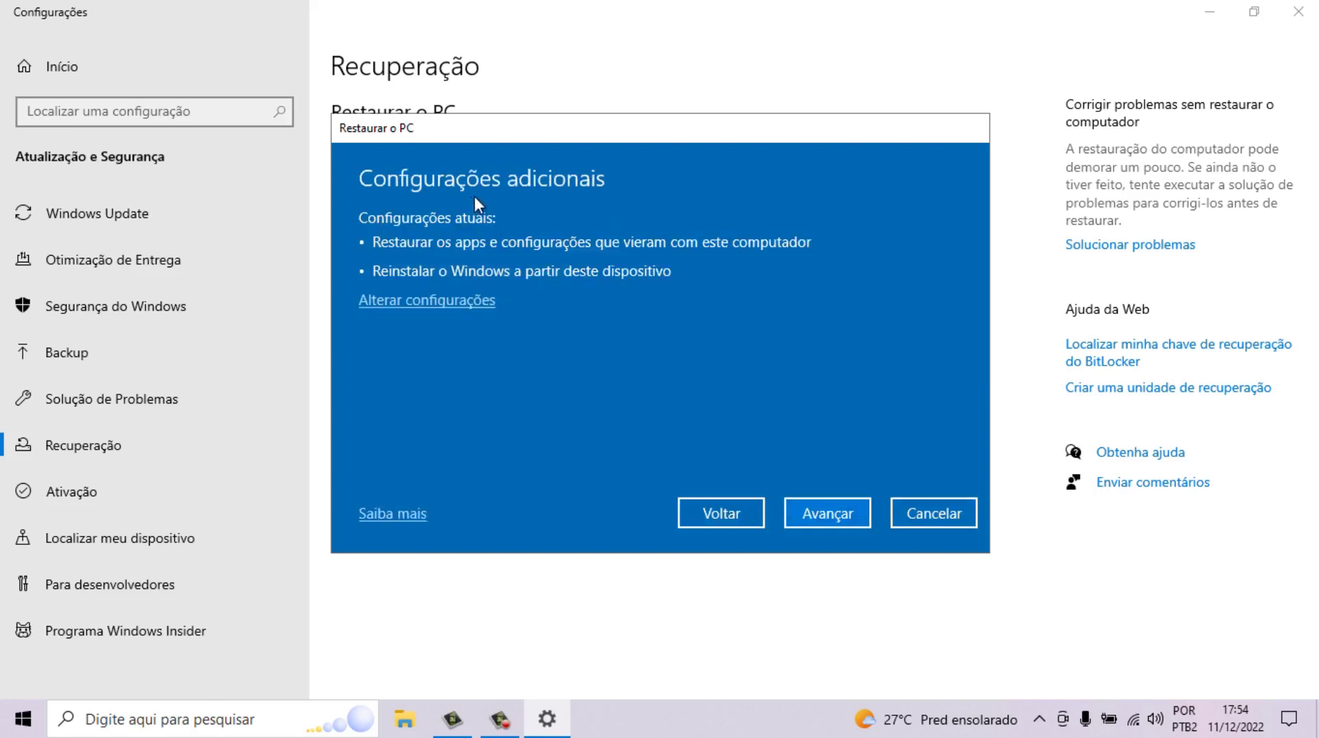
pyautogui.click(832, 514)
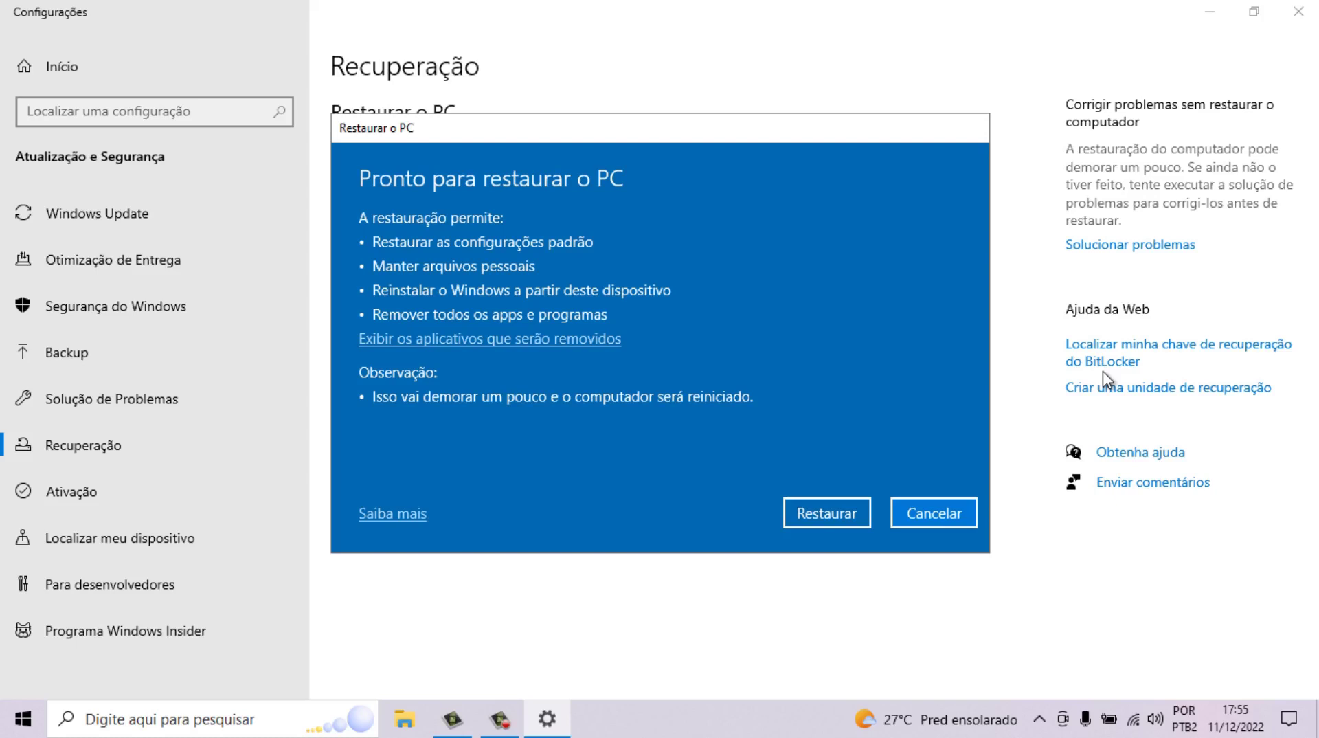
pyautogui.click(937, 516)
pyautogui.click(1299, 12)
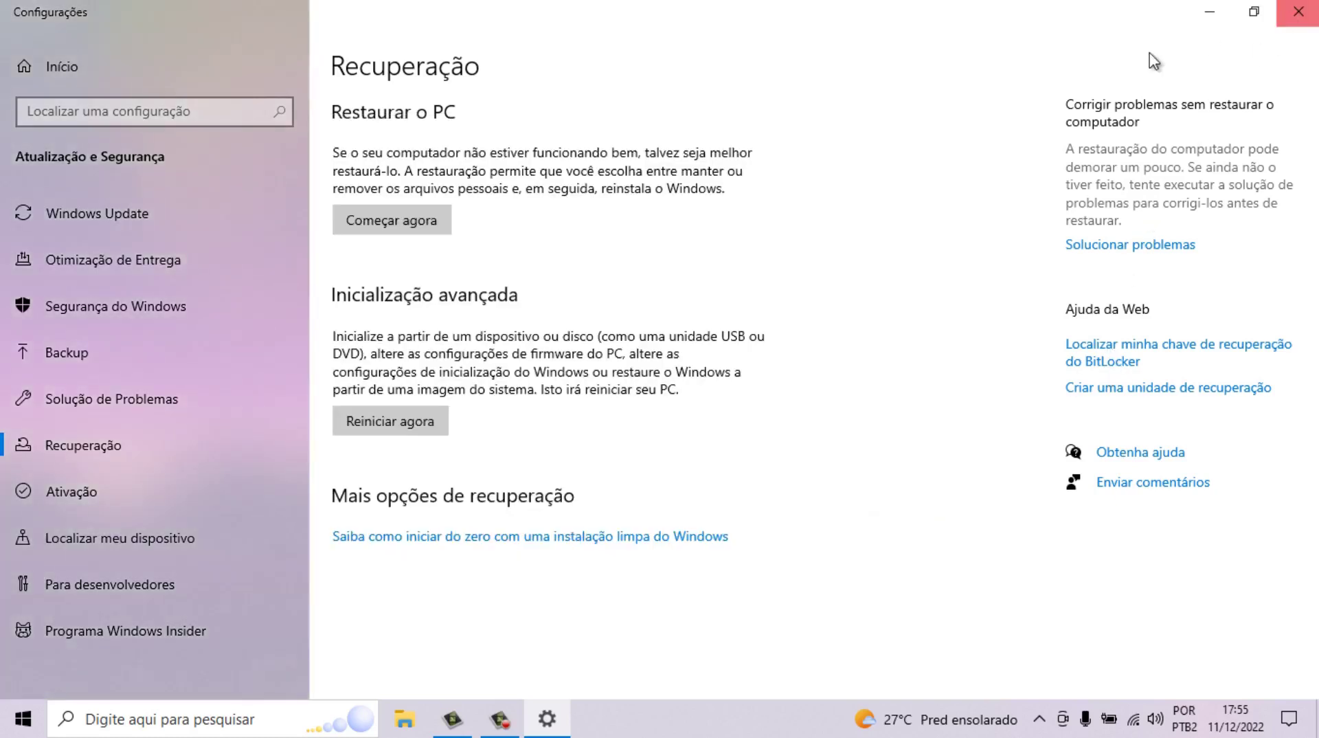